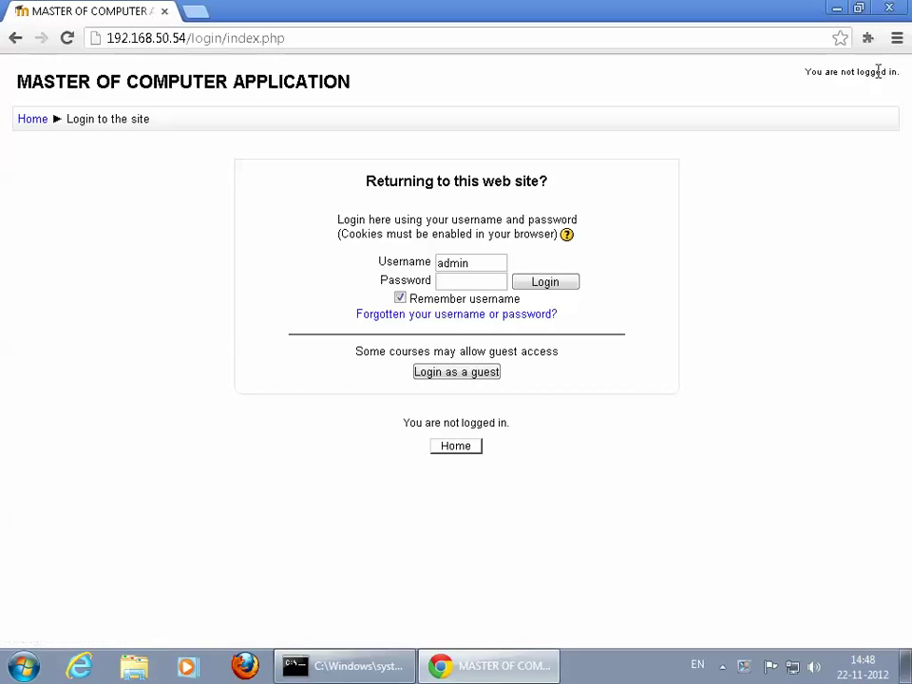
Step: Log in to the Moodle site as administrator with the admin account password
left_click(473, 280)
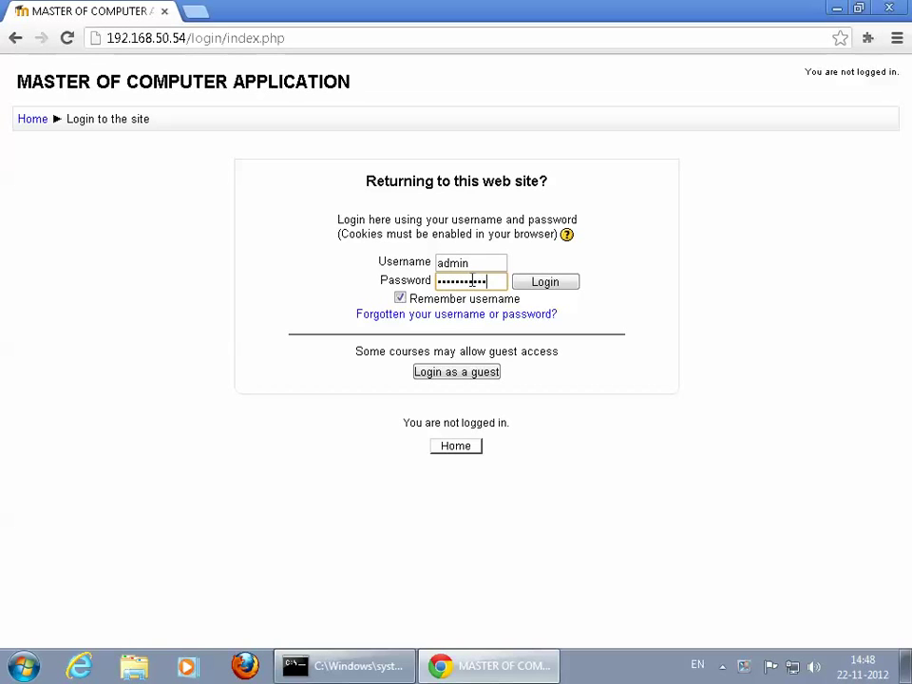
left_click(532, 287)
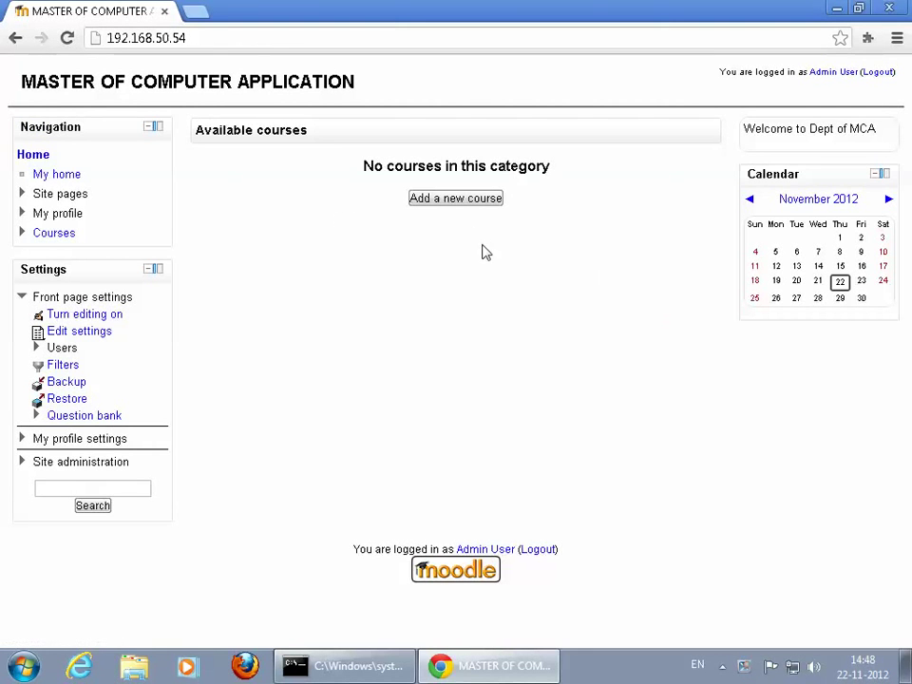
Step: Go through Site administration > Courses to the Add/edit courses page, which shows Miscellaneous with 0 courses
left_click(461, 209)
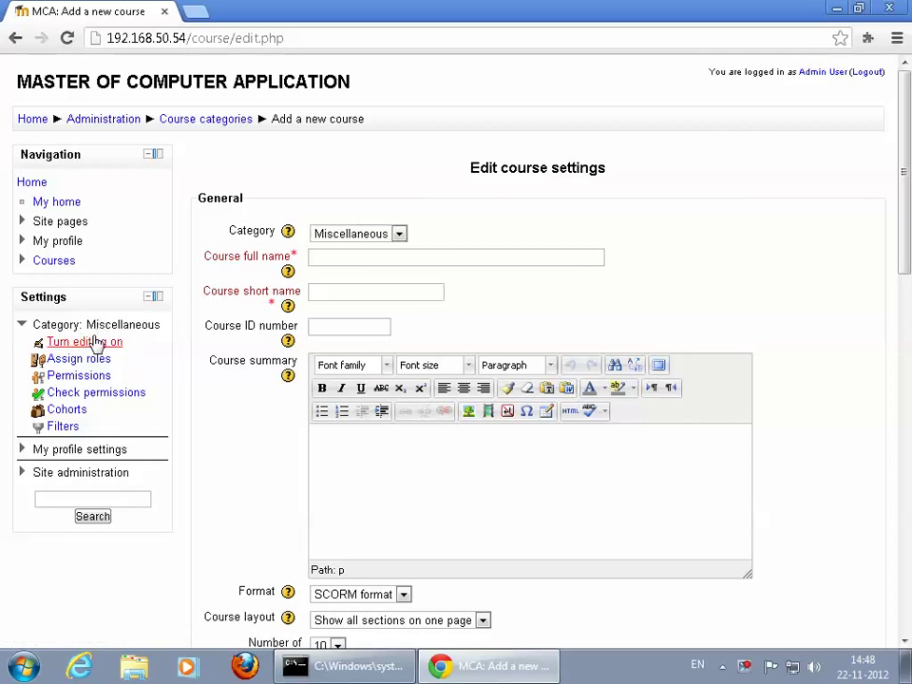
left_click(43, 262)
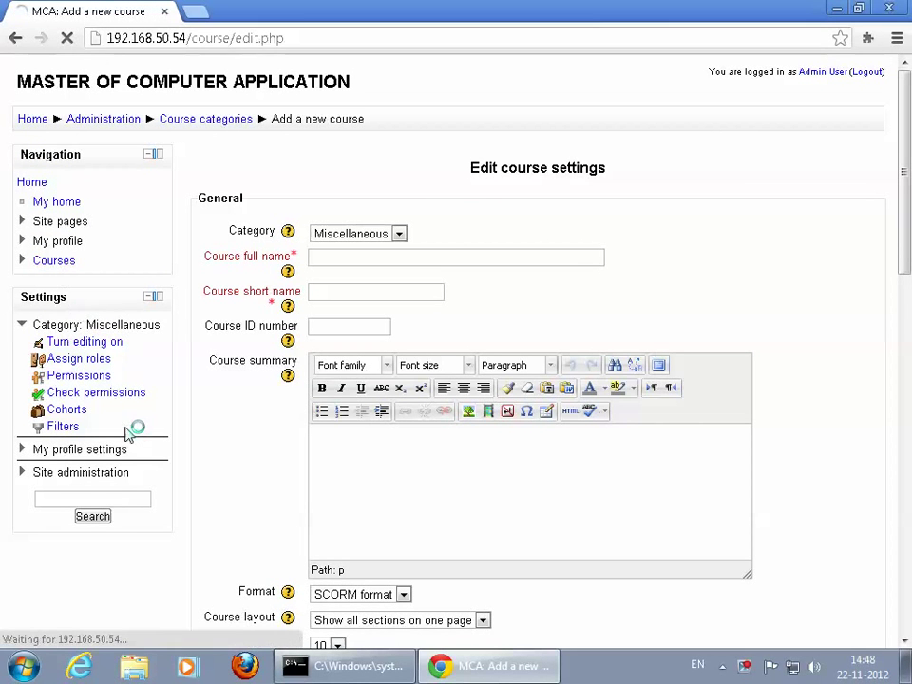
scroll(89, 475, "down", 2)
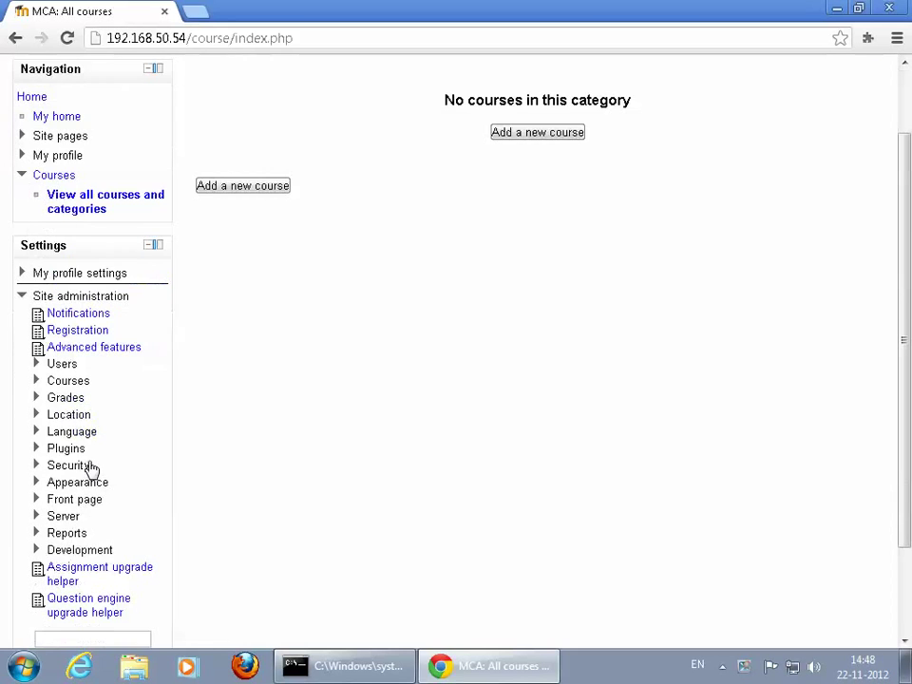
left_click(70, 387)
left_click(106, 400)
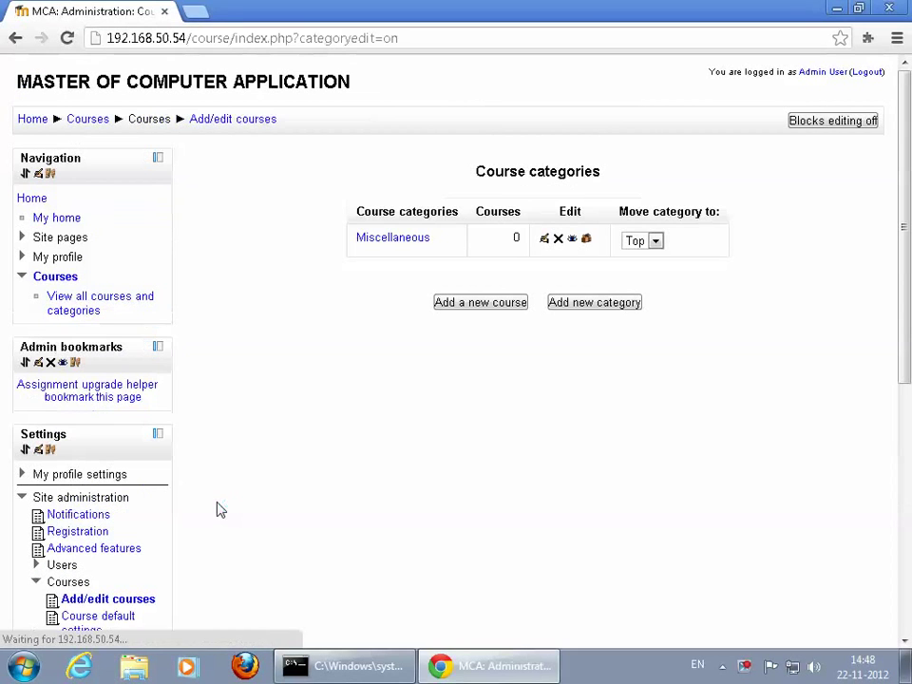
left_click(566, 309)
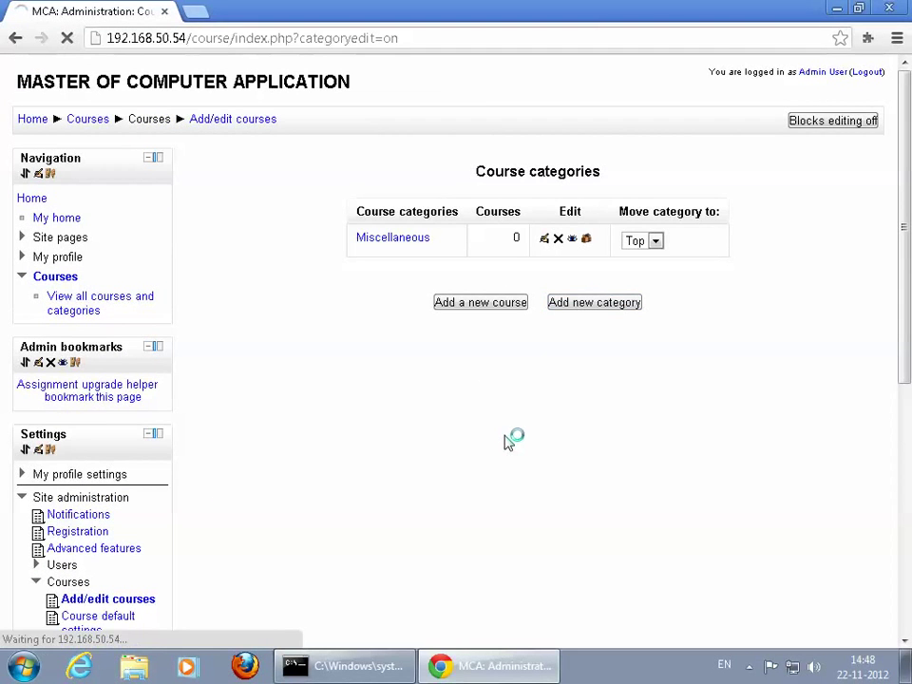
Step: Keep the parent category at Top, and name the new category FIRST YEAR with ID number 1
left_click(344, 217)
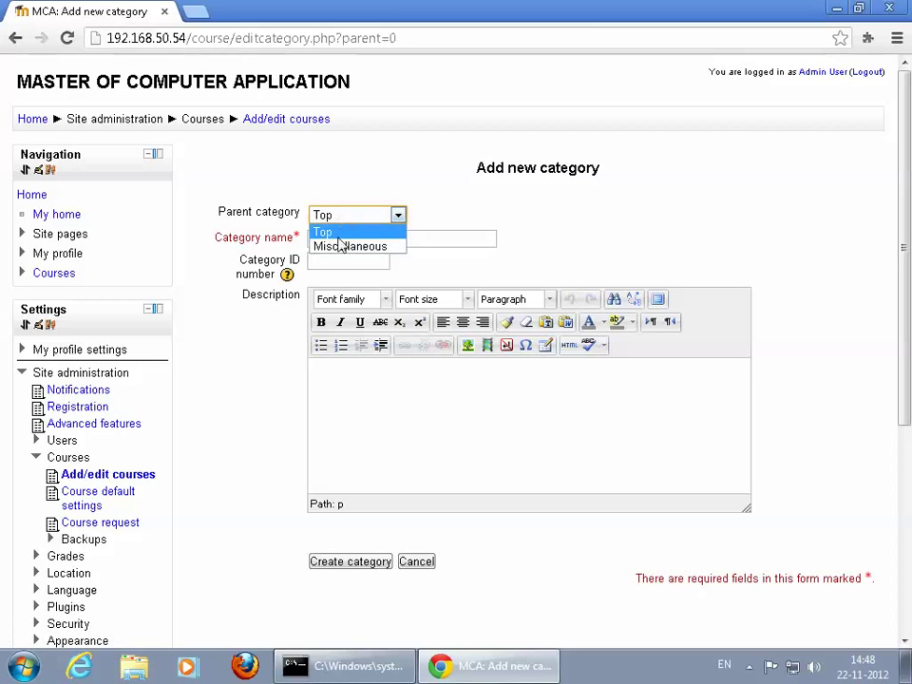
left_click(350, 246)
left_click(346, 215)
left_click(328, 232)
left_click(337, 237)
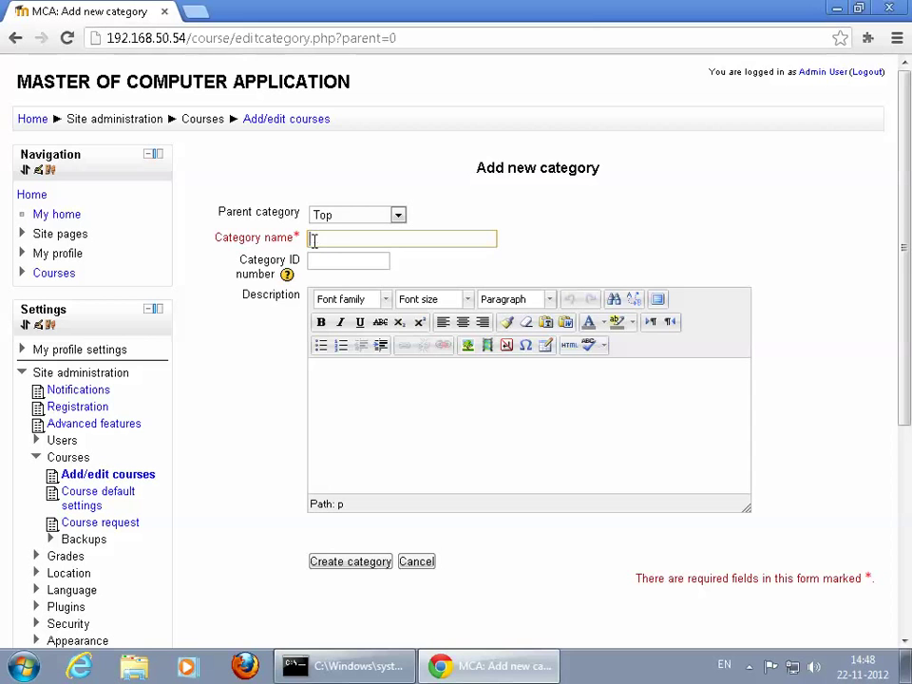
type("HIRST YEAR")
left_click(317, 266)
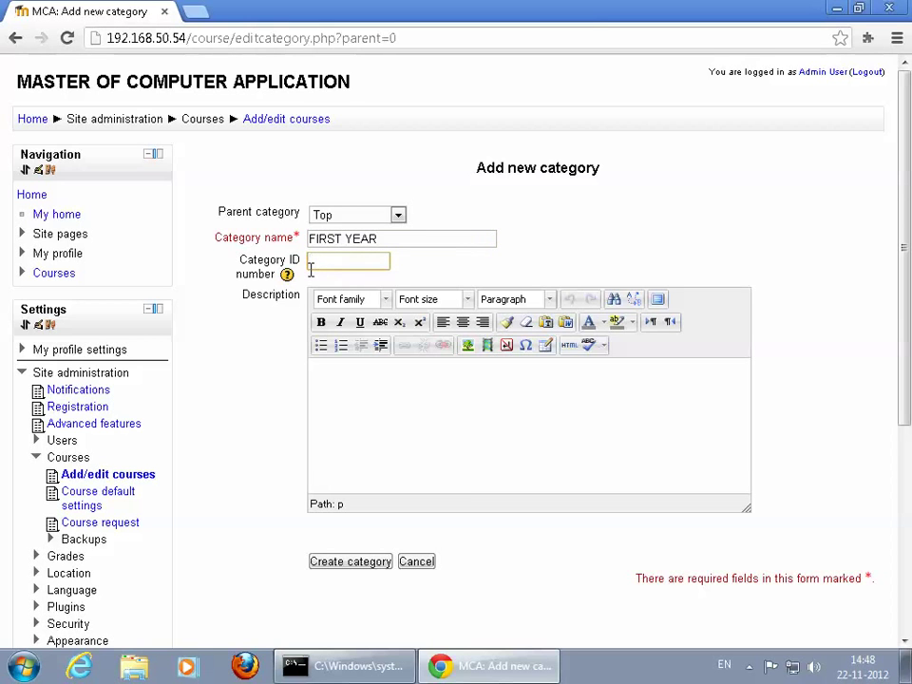
type("1")
Step: Add the description 'THIS COURSES IS FOR FIRST YEAR' and create the category
left_click(347, 382)
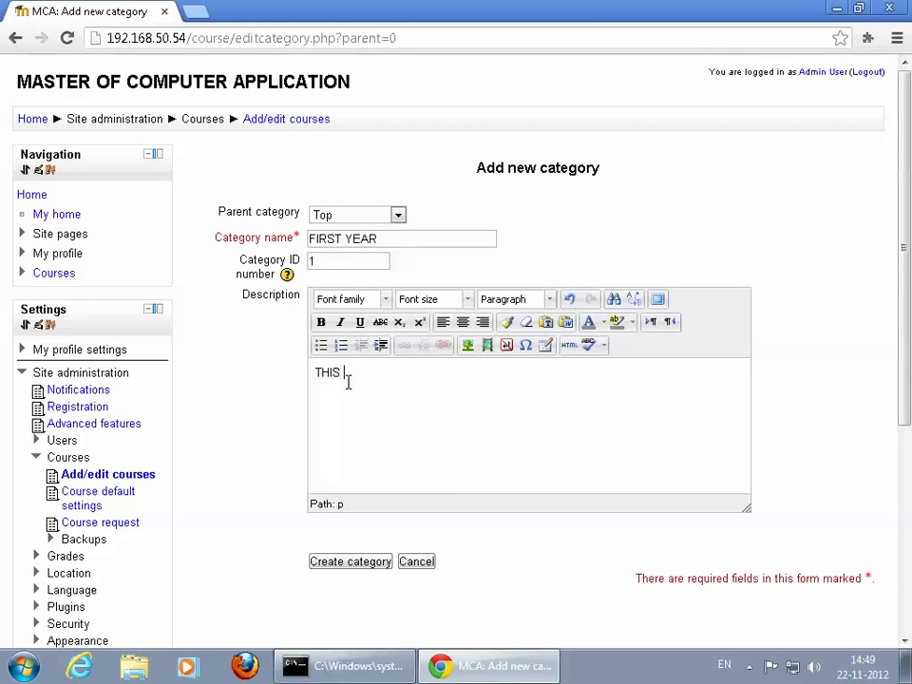
type("THIS COURCES IS COMMO")
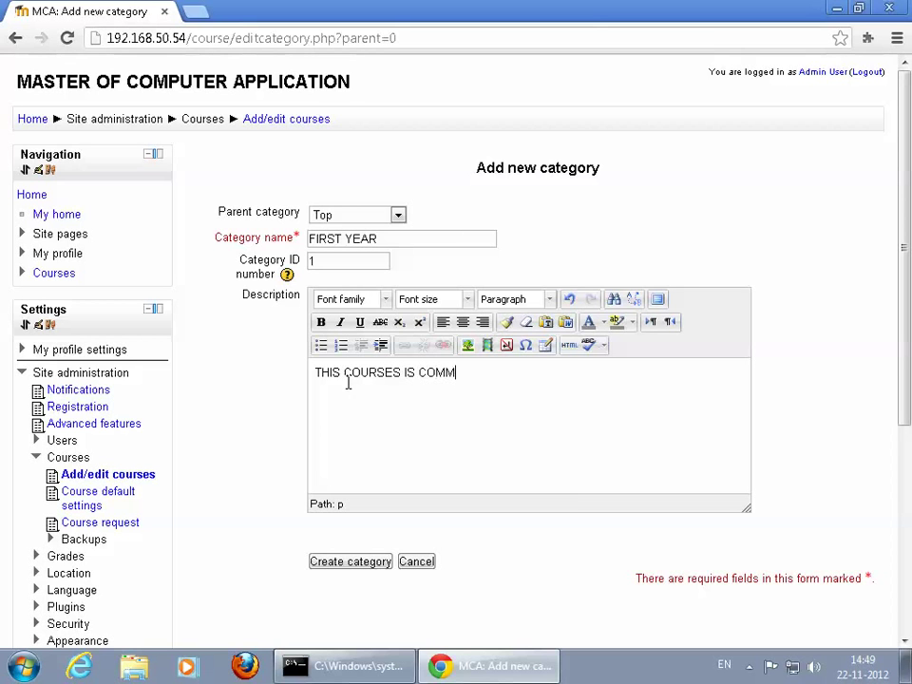
key("BackSpace")
key("BackSpace")
key("BackSpace")
type("FOR FIRST YEA")
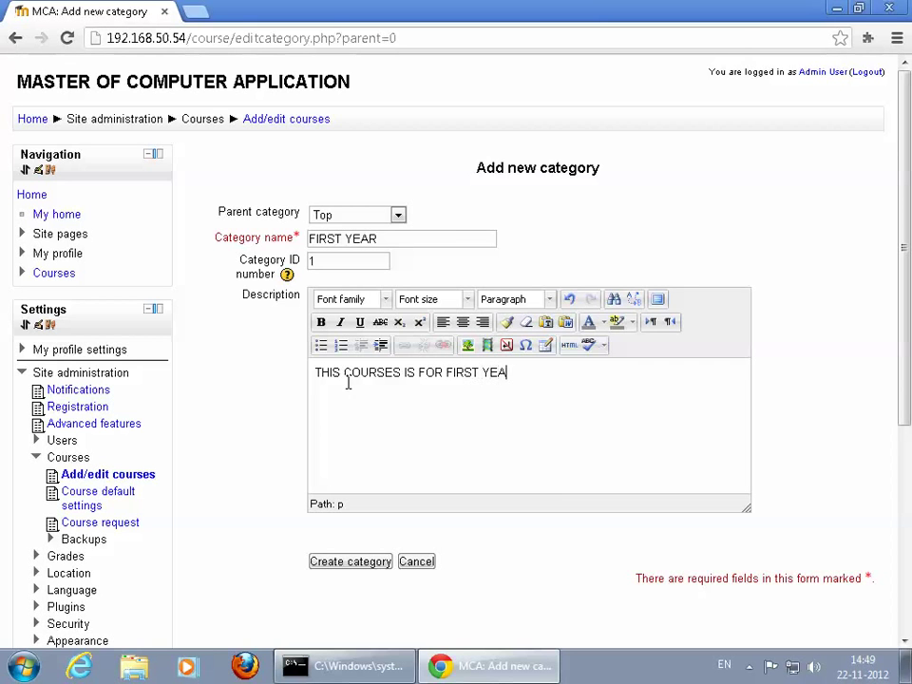
scroll(371, 478, "down", 4)
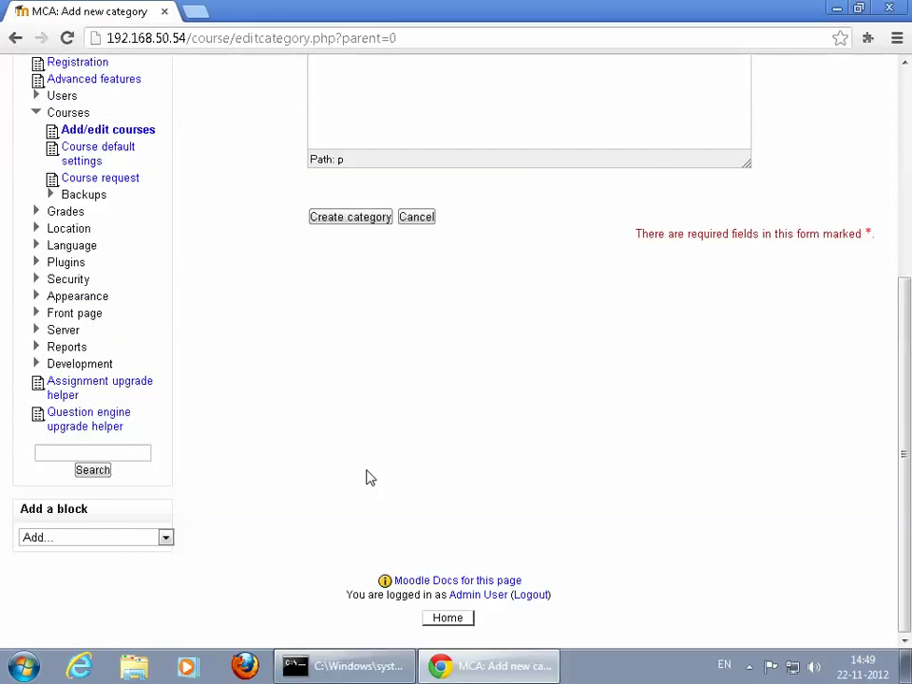
scroll(370, 478, "up", 3)
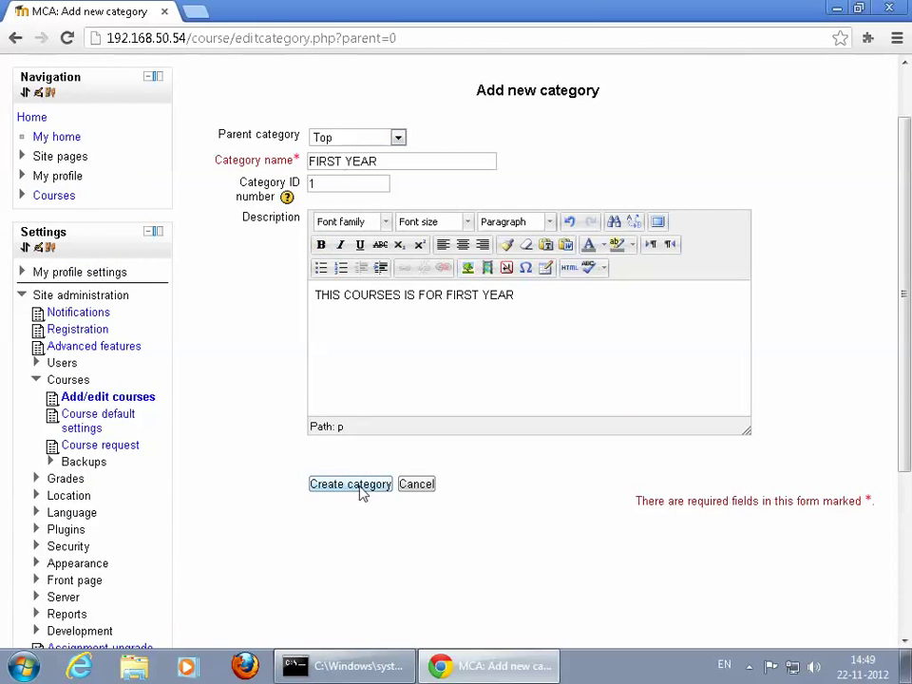
left_click(352, 486)
Step: Submit FIRST YEAR, start a new course, and name it DIGITAL FUNDAMENTALS & COMPUTER ORGANIZATION
left_click(353, 486)
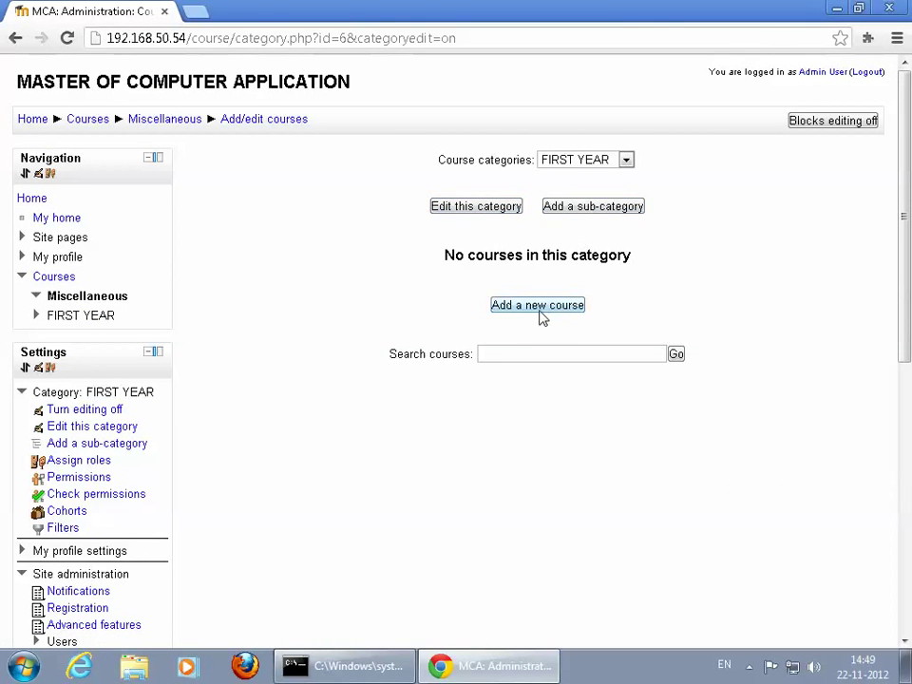
left_click(537, 314)
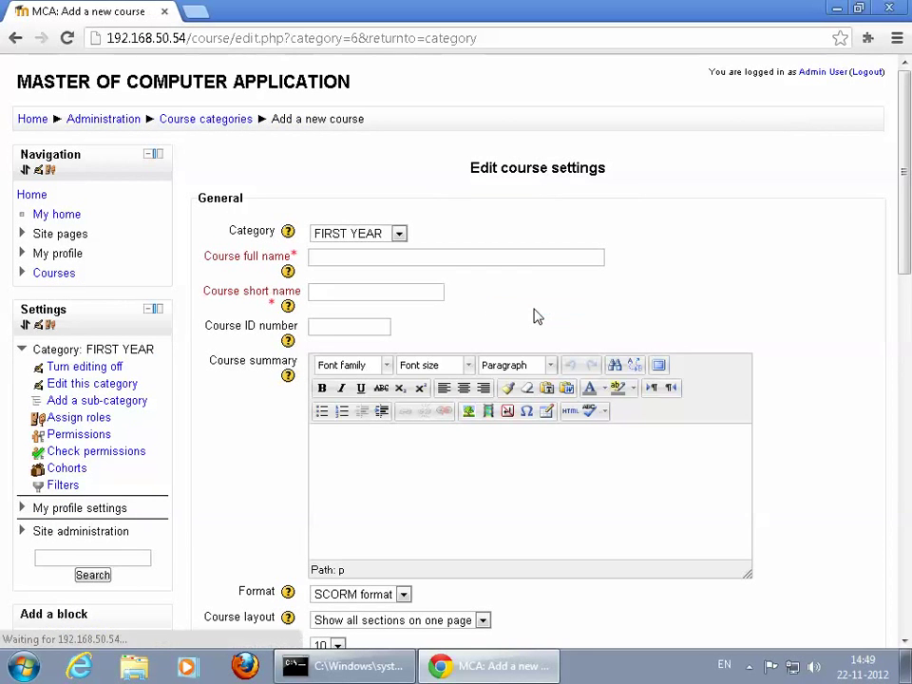
left_click(349, 257)
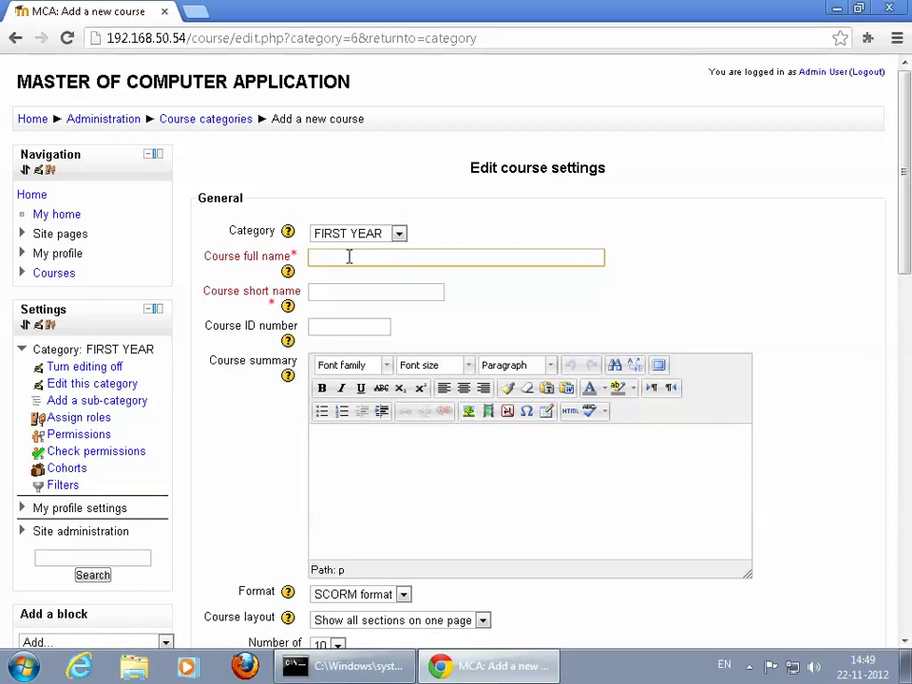
type("DIGITAL FUNDAMENTALS")
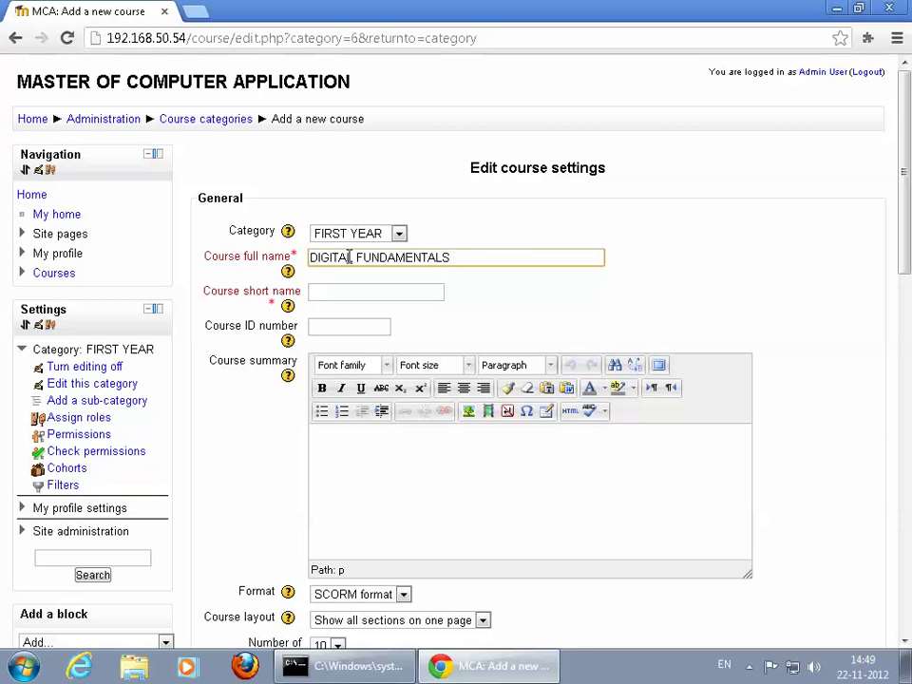
type(" @ COMPUTER OR")
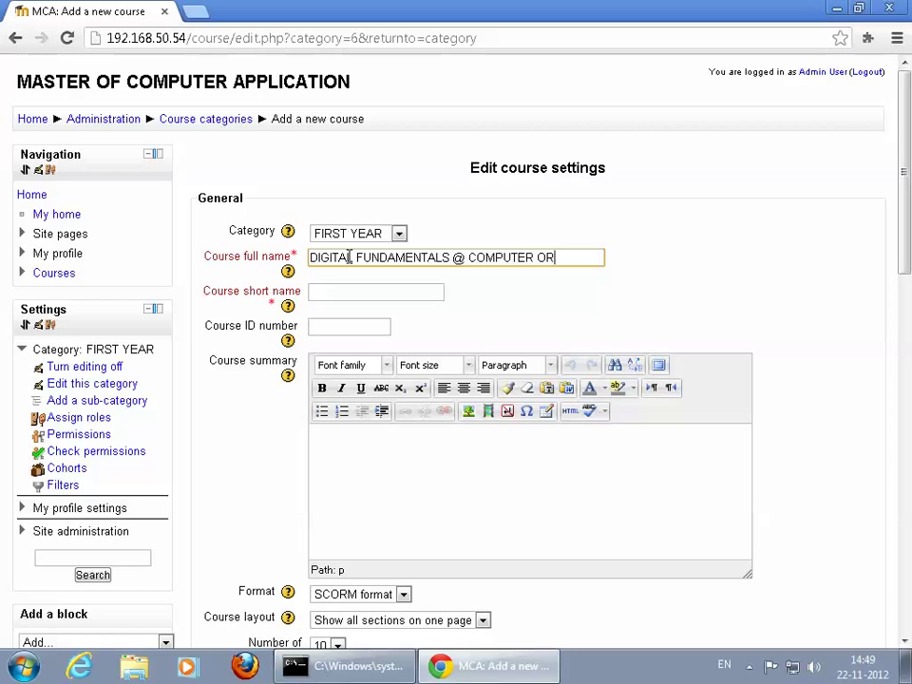
type("GANIZATION")
left_click(445, 257)
key("BackSpace")
key("BackSpace")
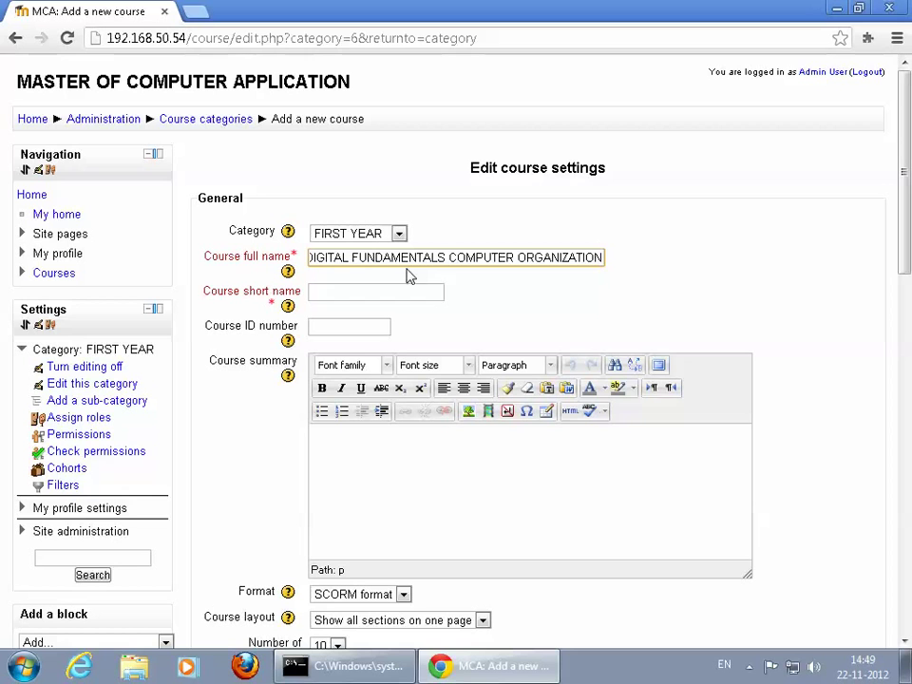
type("&")
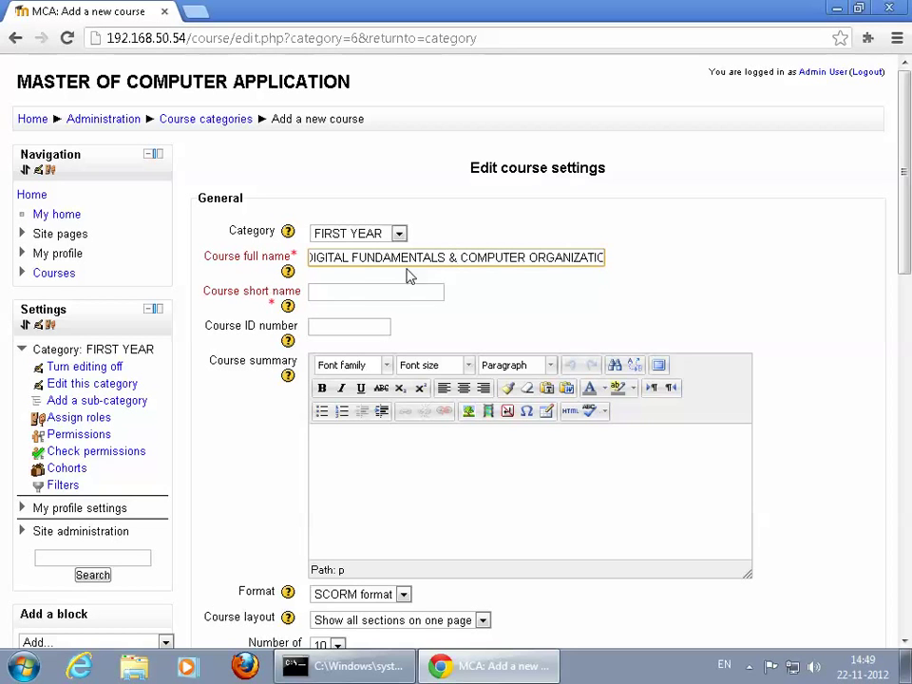
Step: Reuse the full name as the course short name and set ID number 111CAT01
left_click(366, 291)
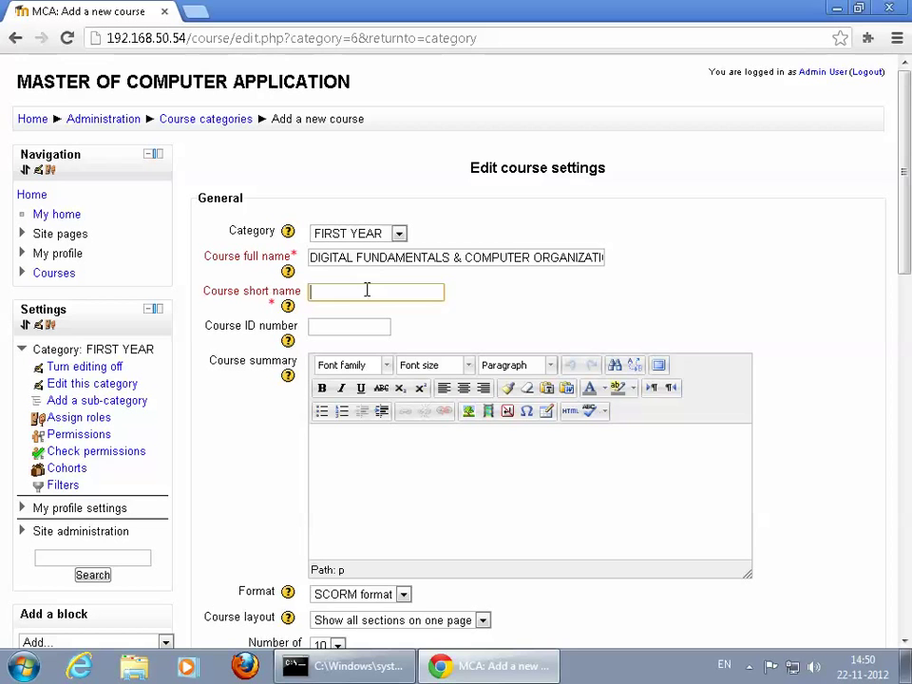
left_click_drag(312, 258, 658, 257)
key("ctrl+c")
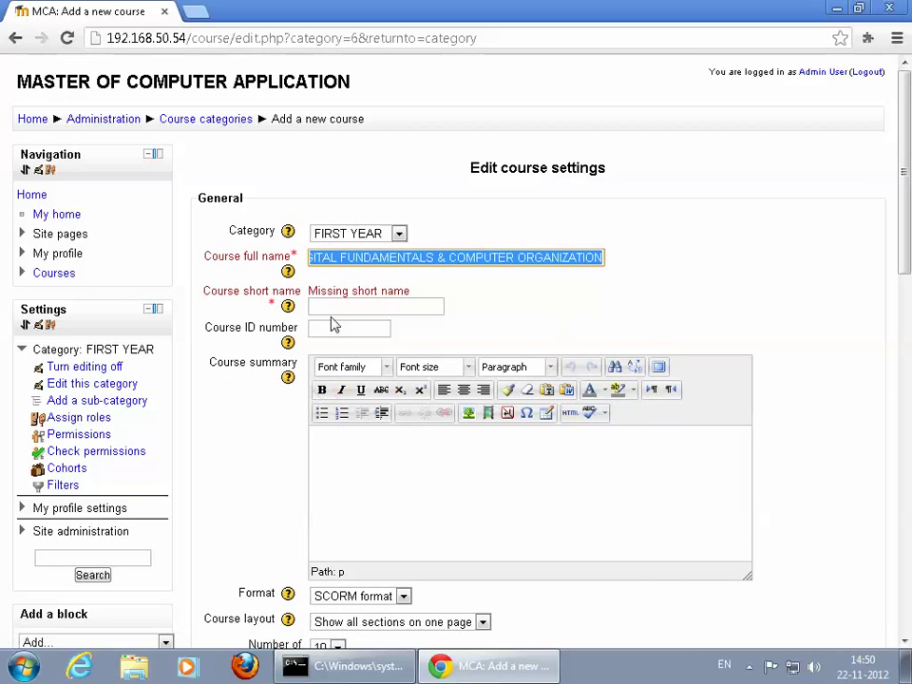
left_click(334, 307)
key("ctrl+v")
left_click(334, 327)
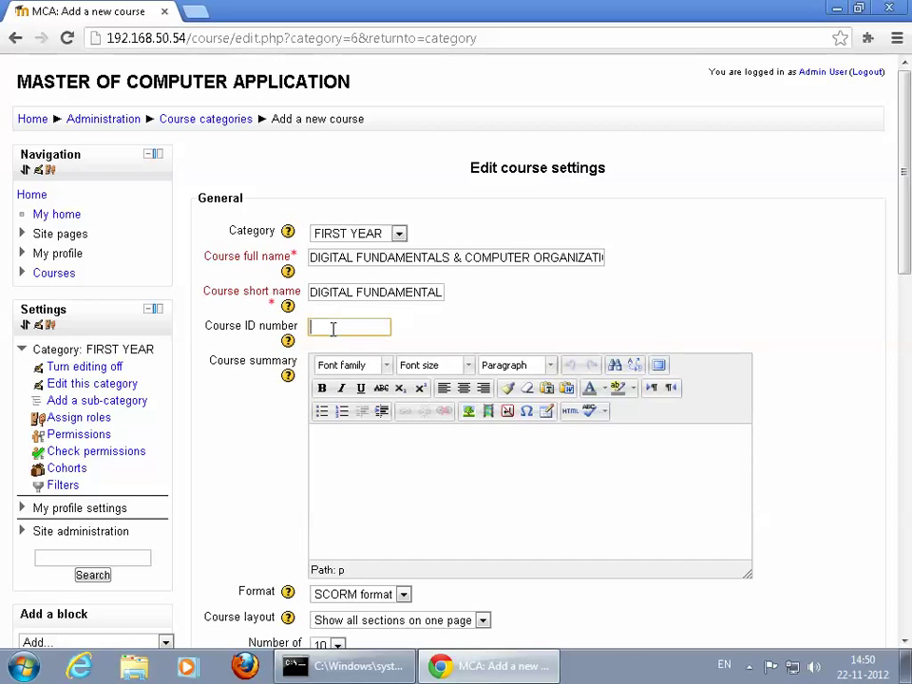
type("111CAT01")
Step: Paste the course full name into the Course summary editor
left_click(381, 470)
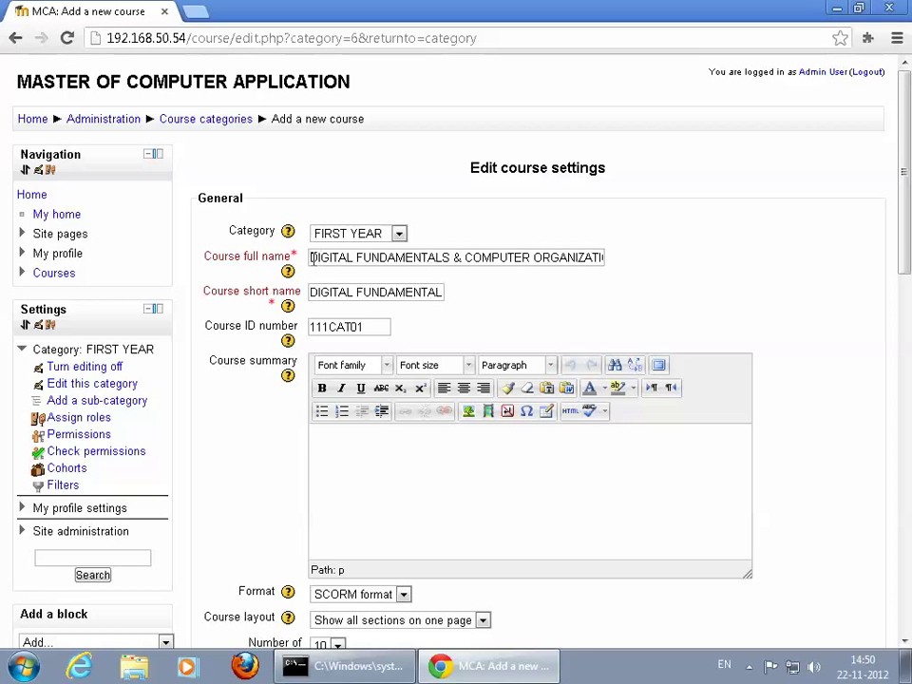
left_click_drag(312, 261, 638, 267)
key("ctrl+c")
left_click(357, 470)
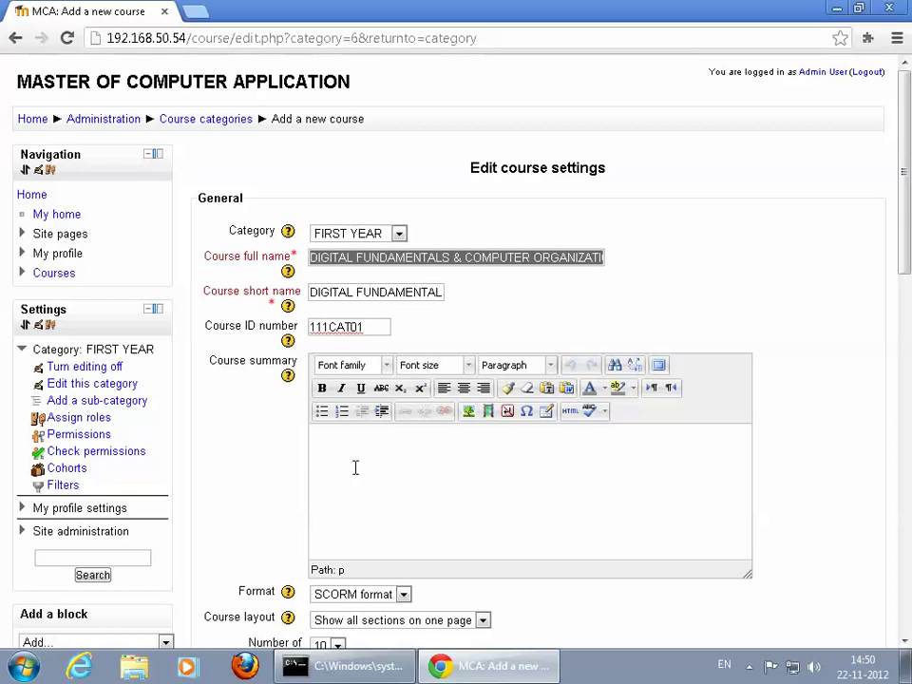
key("ctrl+v")
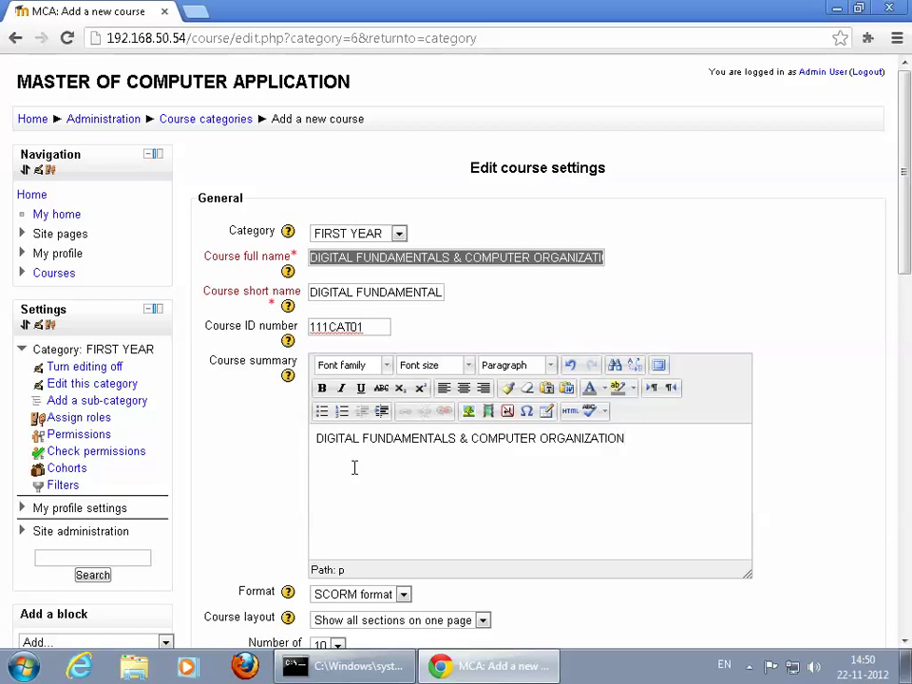
scroll(355, 536, "down", 1)
Step: Set the course format to Weekly format
left_click(400, 505)
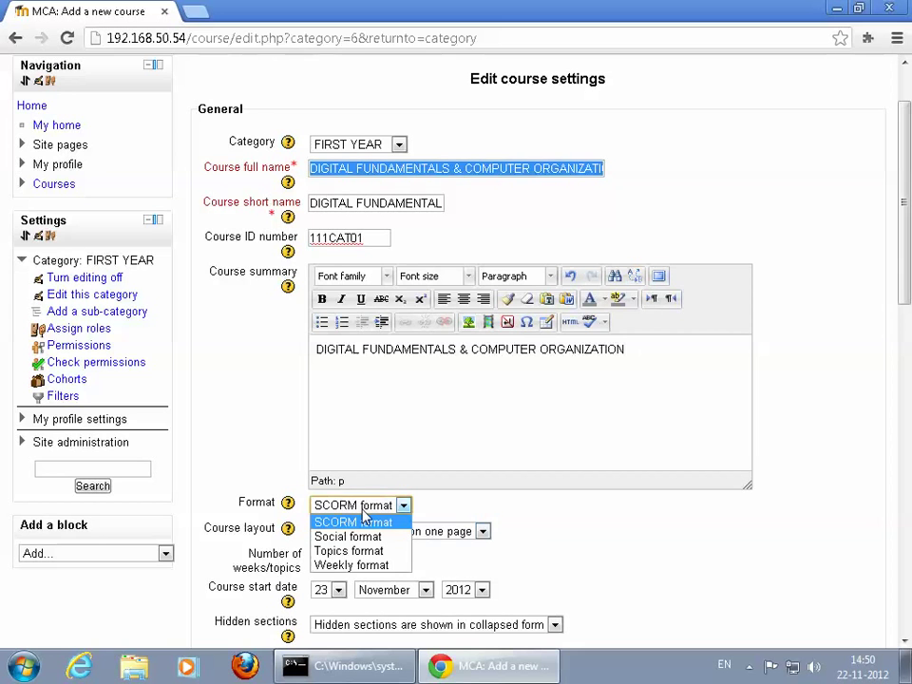
left_click(359, 566)
scroll(359, 561, "down", 1)
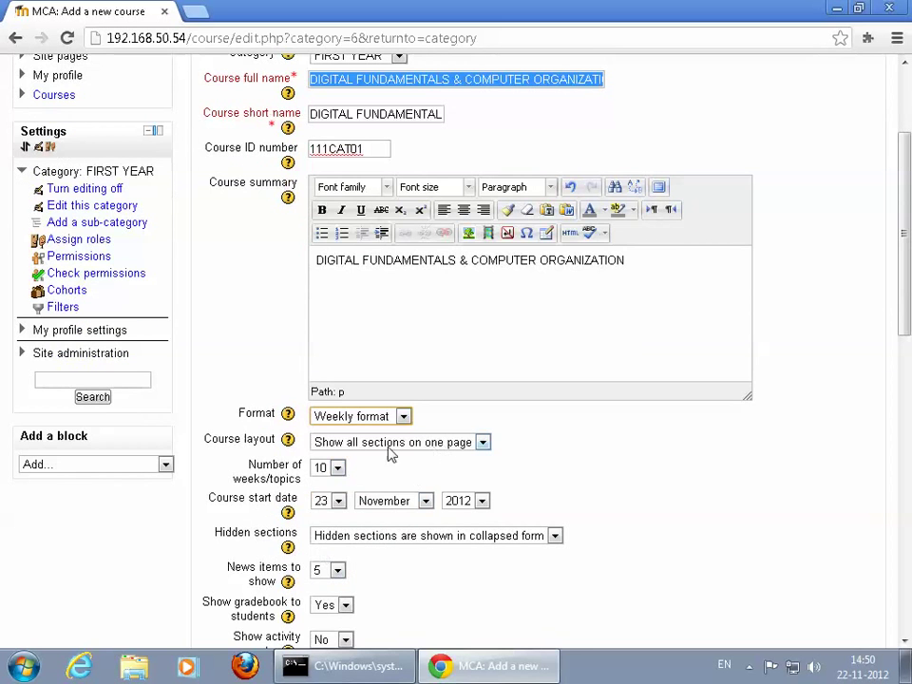
scroll(338, 475, "down", 2)
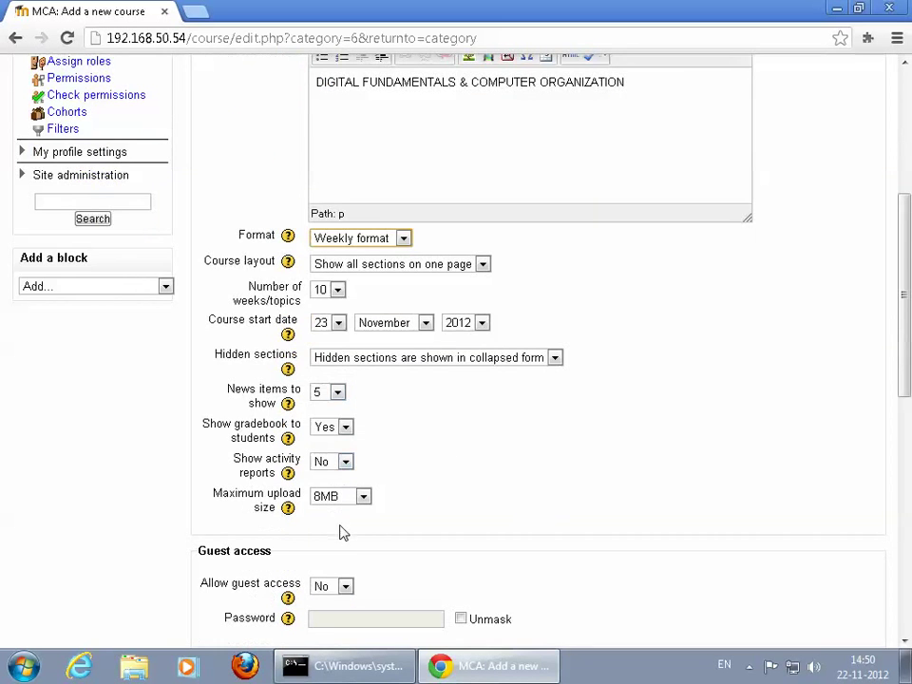
scroll(343, 533, "down", 4)
Step: Leave guest access at No and group mode at No groups, then save the course
left_click(322, 232)
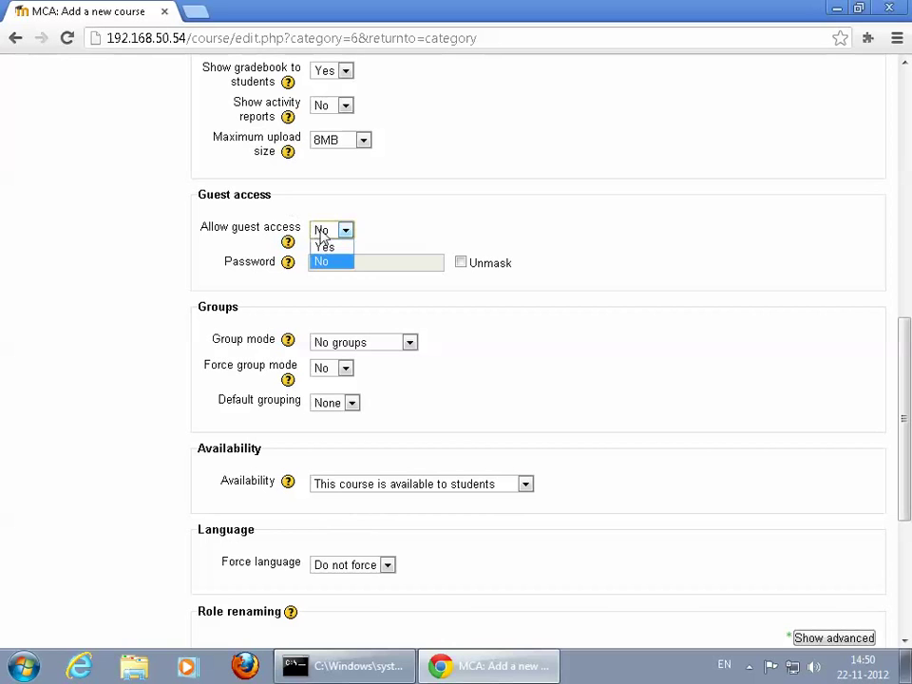
left_click(322, 235)
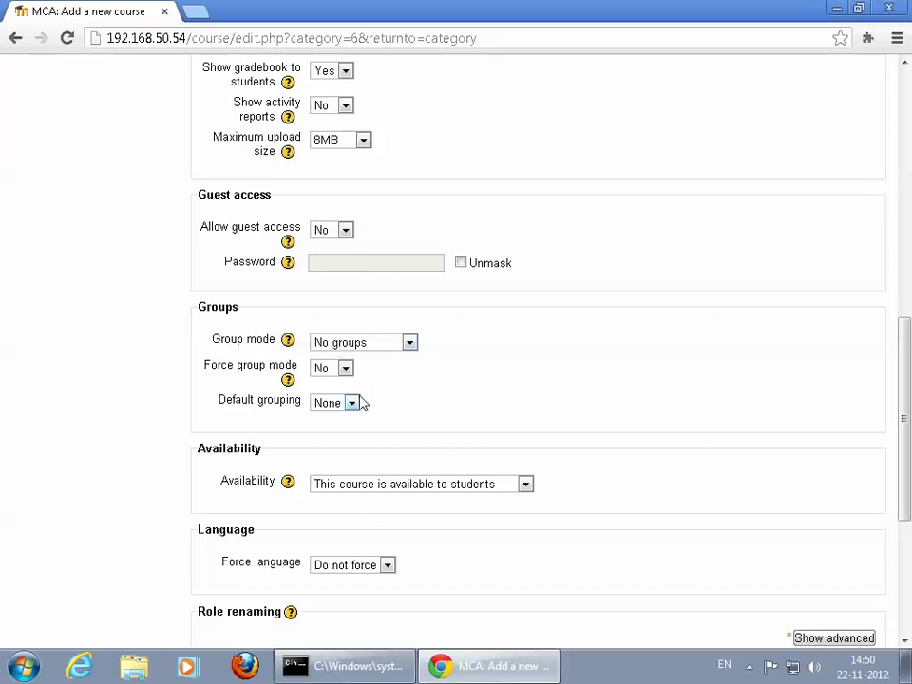
left_click(373, 345)
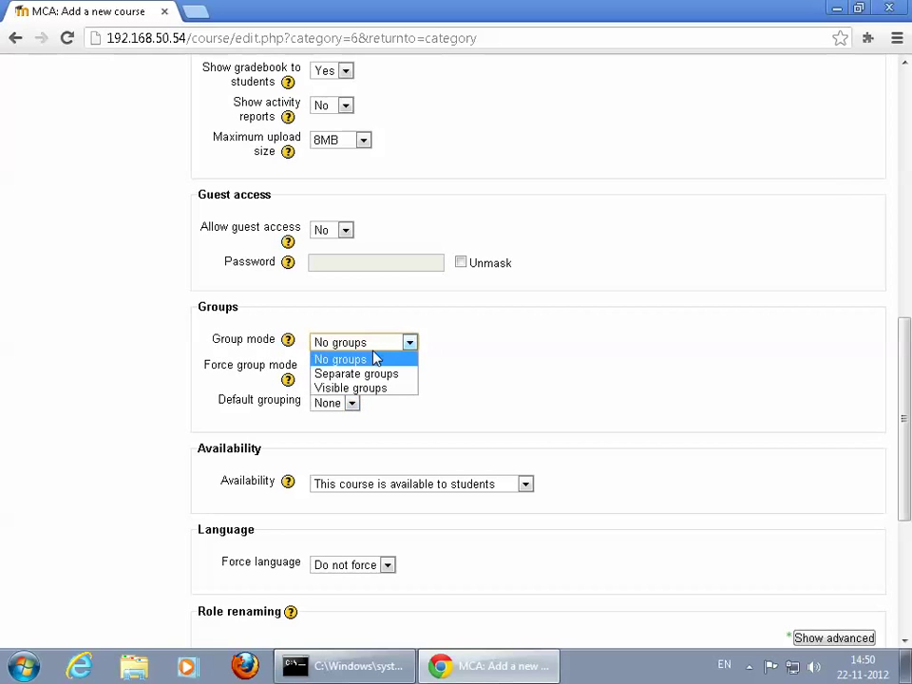
left_click(373, 374)
left_click(374, 347)
left_click(373, 373)
scroll(365, 362, "down", 5)
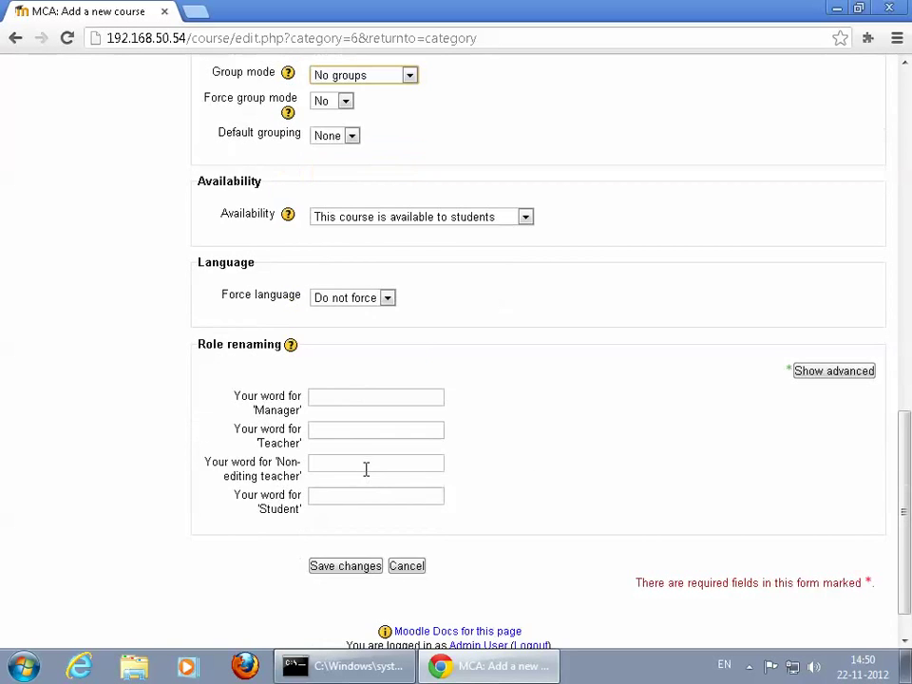
double_click(350, 532)
left_click(305, 542)
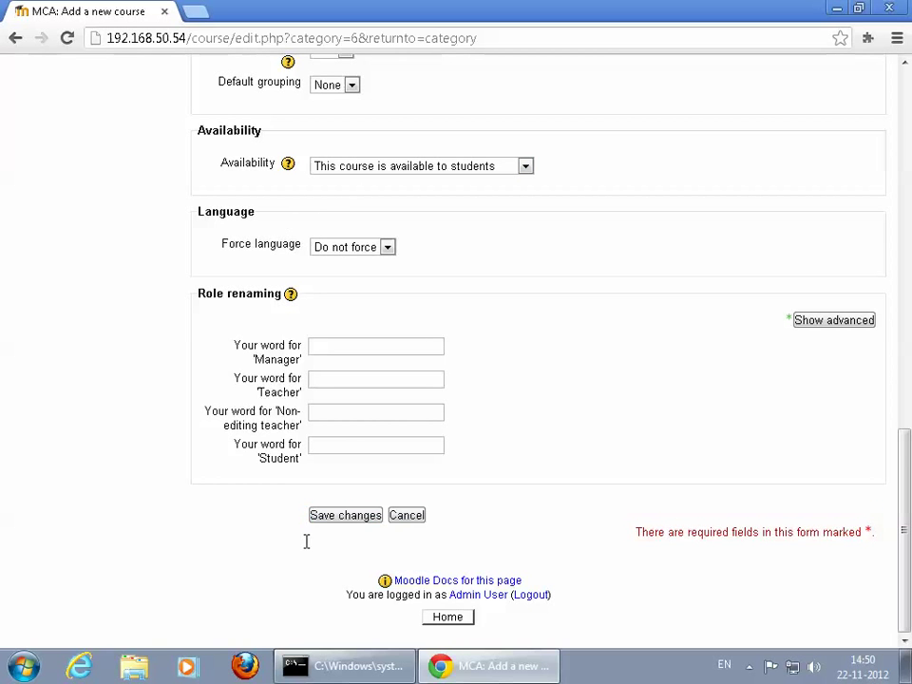
left_click(362, 522)
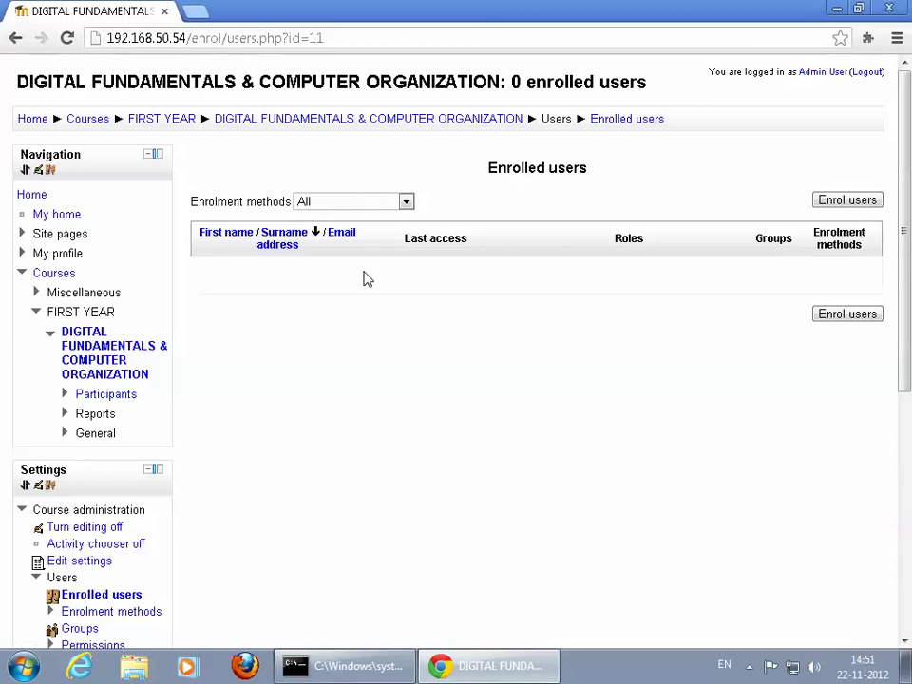
Step: Leave the enrolled users page and return to the course and category management page
left_click(350, 205)
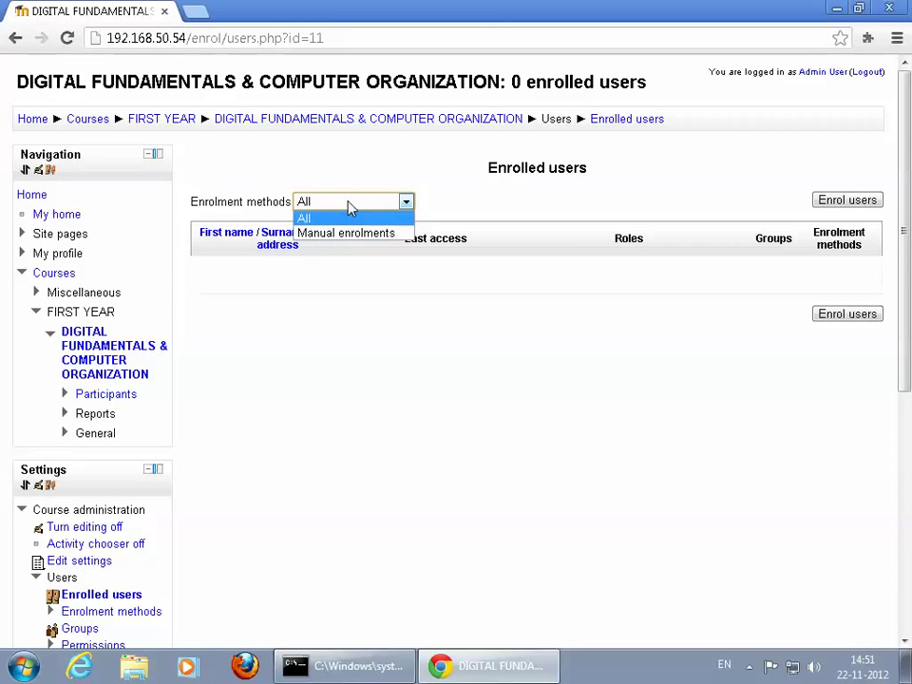
left_click(351, 206)
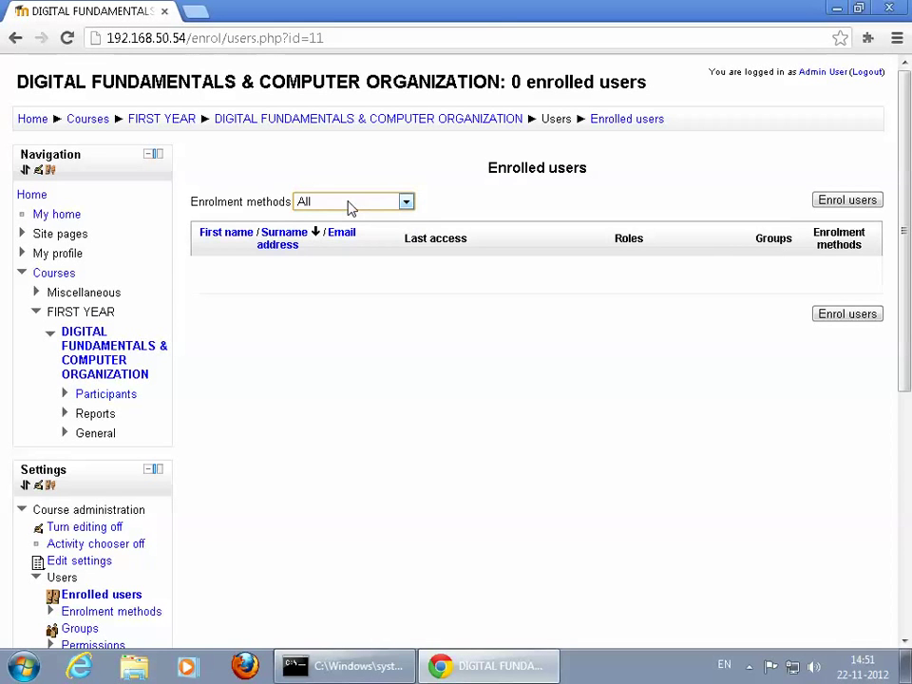
left_click(112, 357)
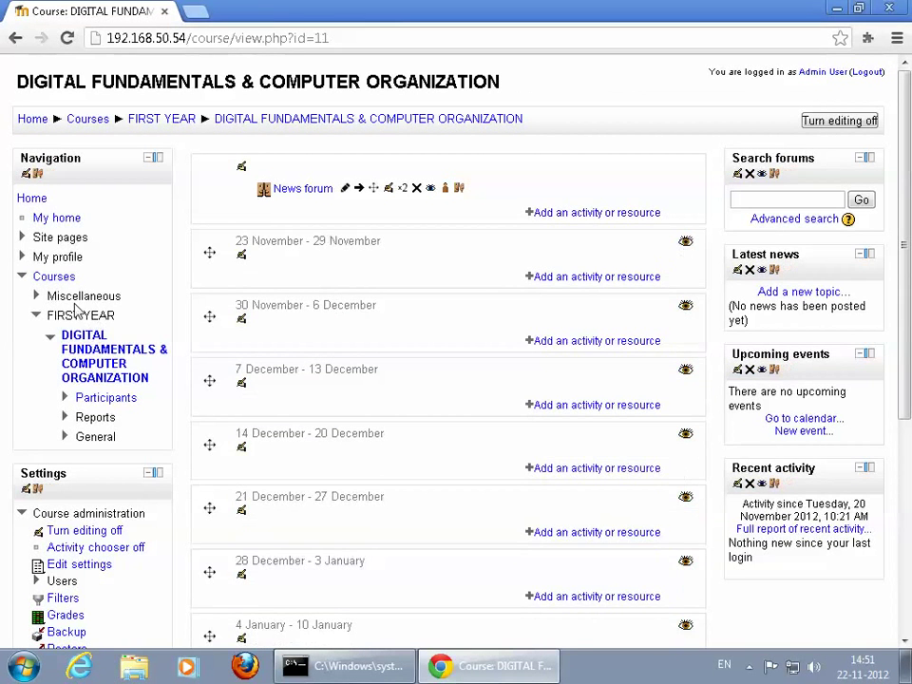
left_click(54, 277)
scroll(157, 317, "down", 5)
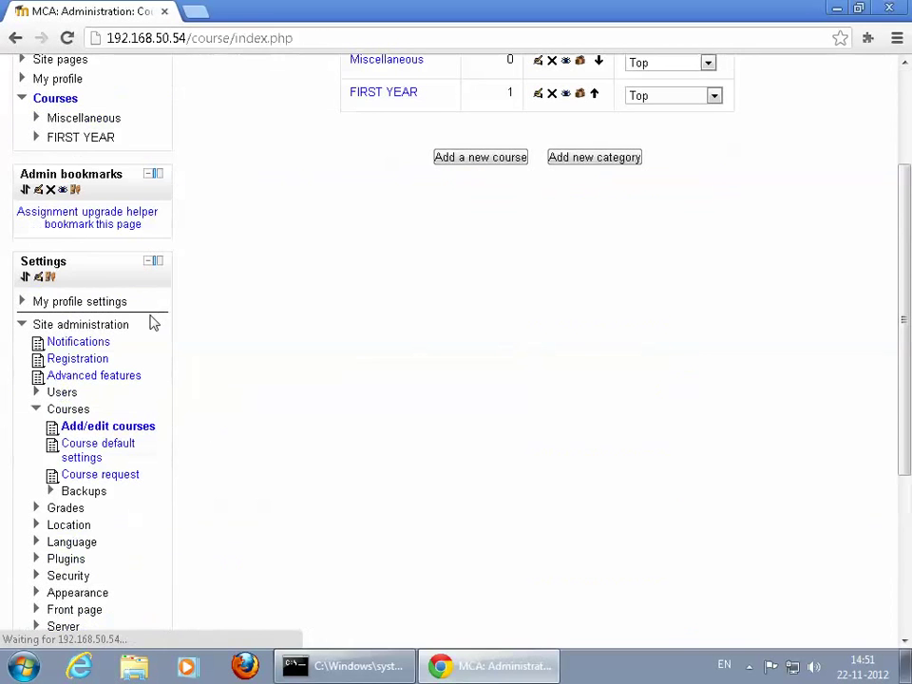
left_click(85, 429)
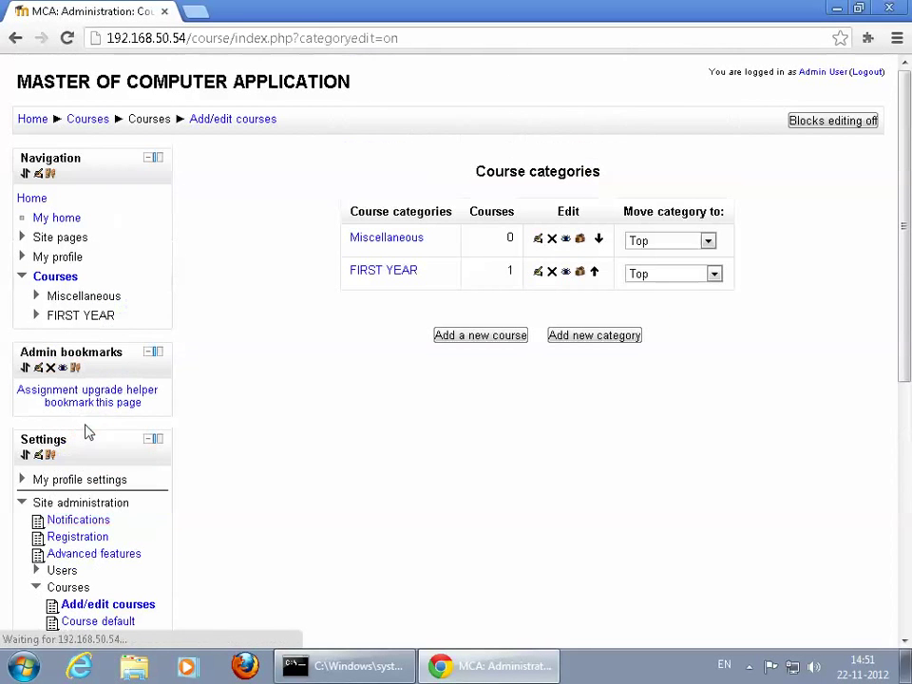
Step: Start another new course with its category set to FIRST YEAR
left_click(480, 336)
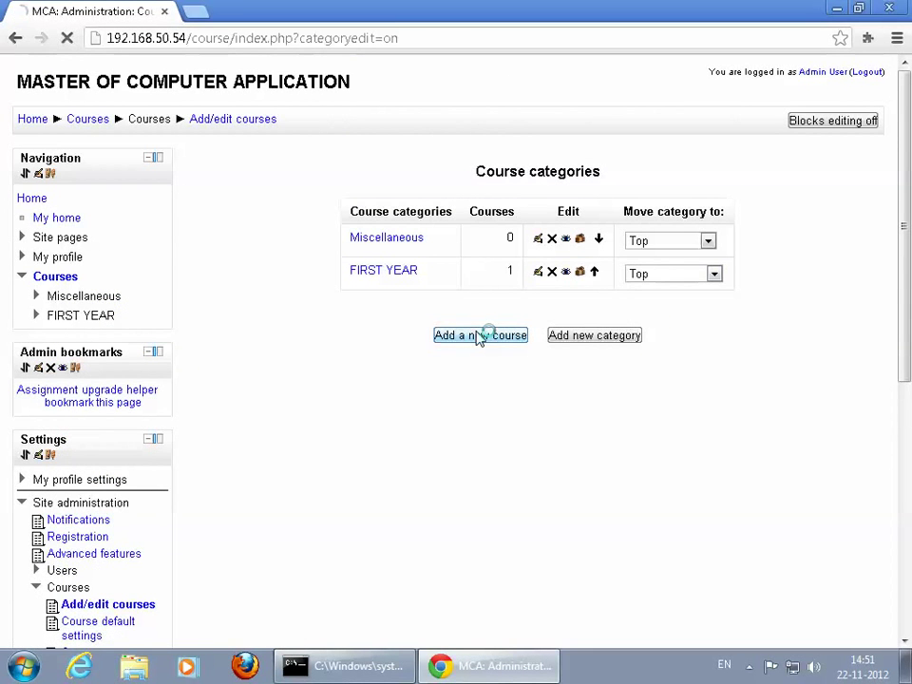
left_click(369, 244)
left_click(362, 262)
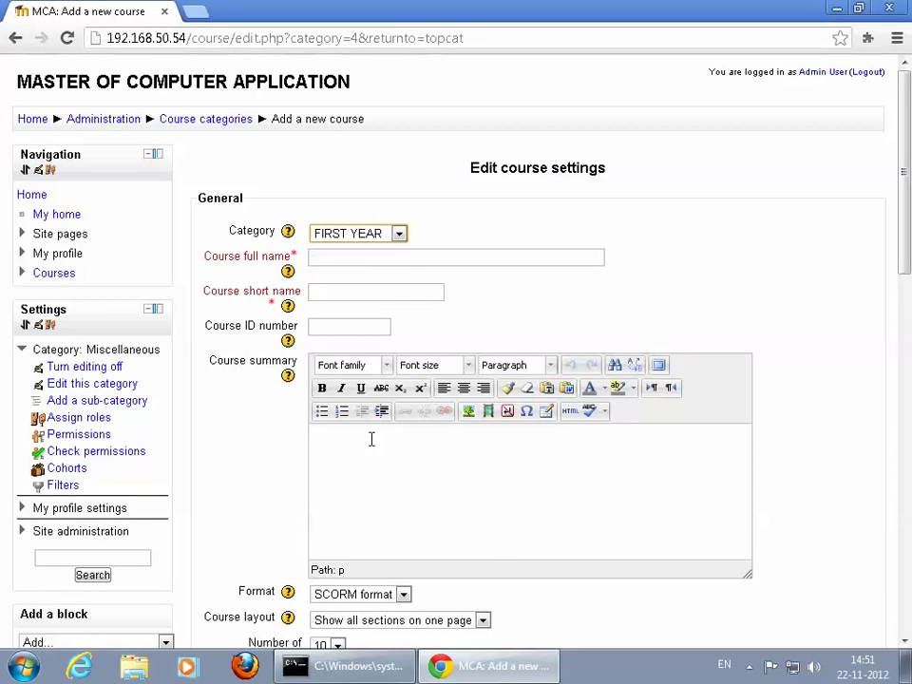
left_click(359, 257)
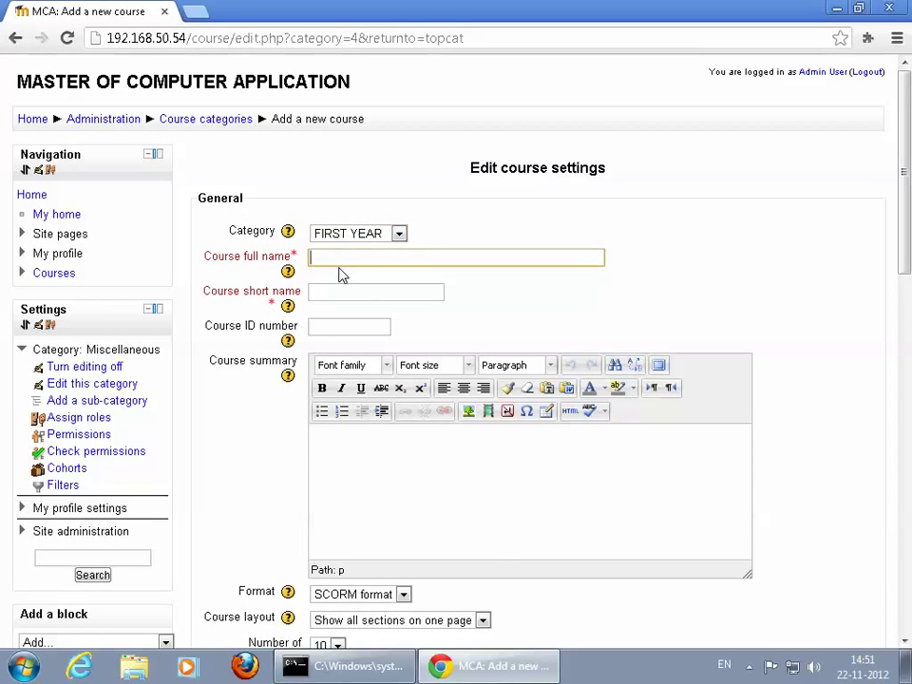
Step: Name the course PROBLEM SOLVING TECHNIQUES & C PROGRAMMING and reuse it as the short name
type("PROBLEM SOLVING TECHNI")
type("QUES & C PROGRAMMING")
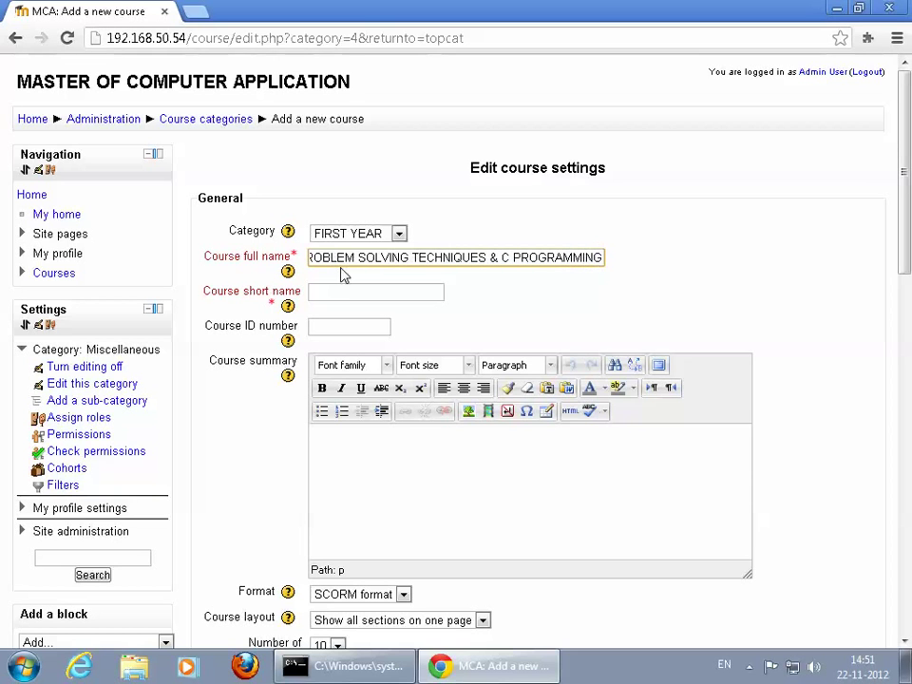
key("ctrl+a")
key("ctrl+c")
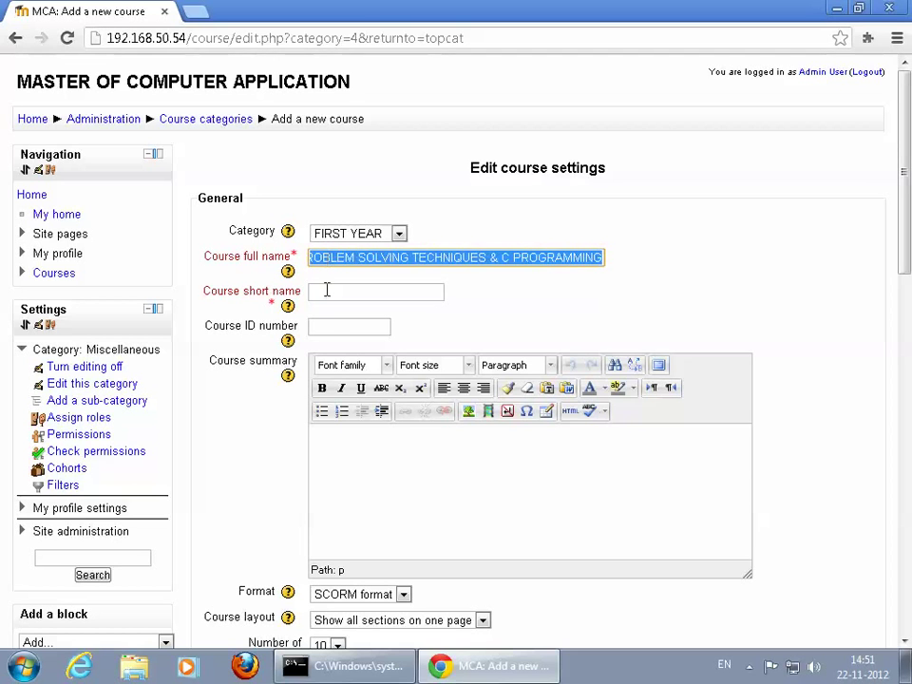
left_click(323, 291)
key("ctrl+v")
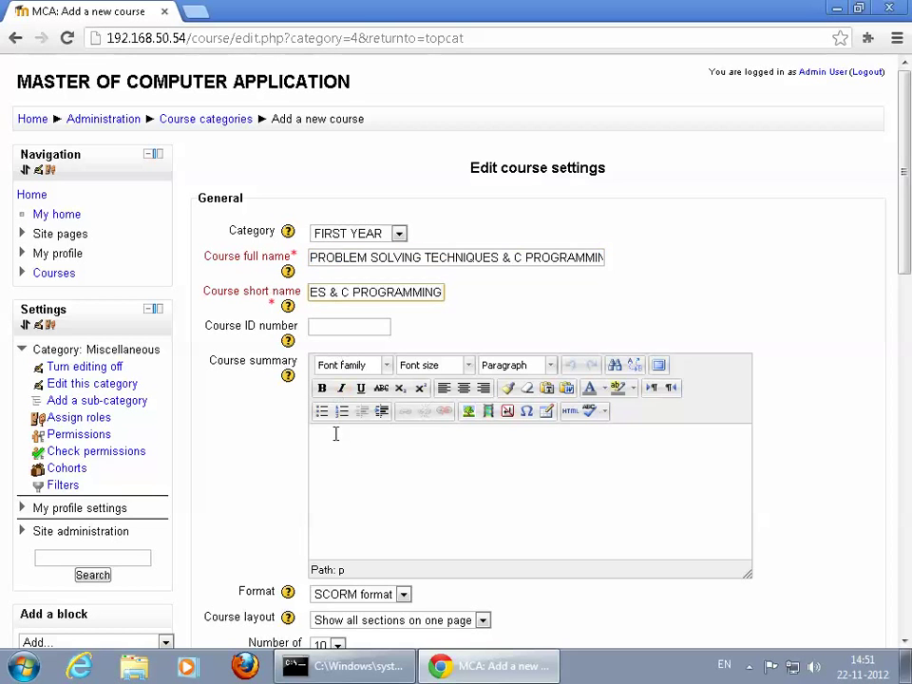
Step: Paste the course name in bold into the Course summary
left_click(337, 435)
key("ctrl+b")
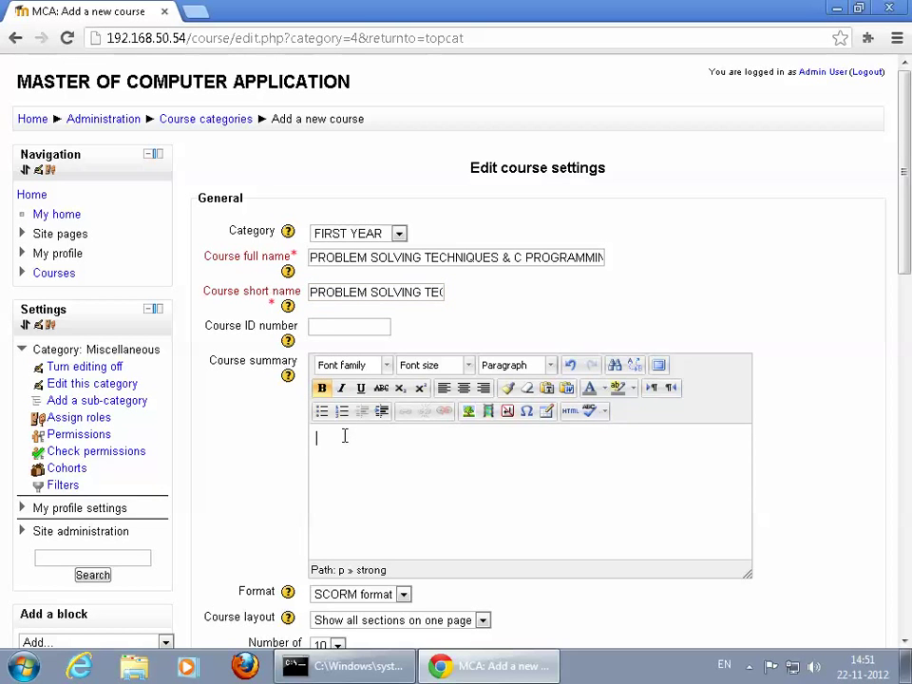
key("ctrl+v")
key("ctrl+b")
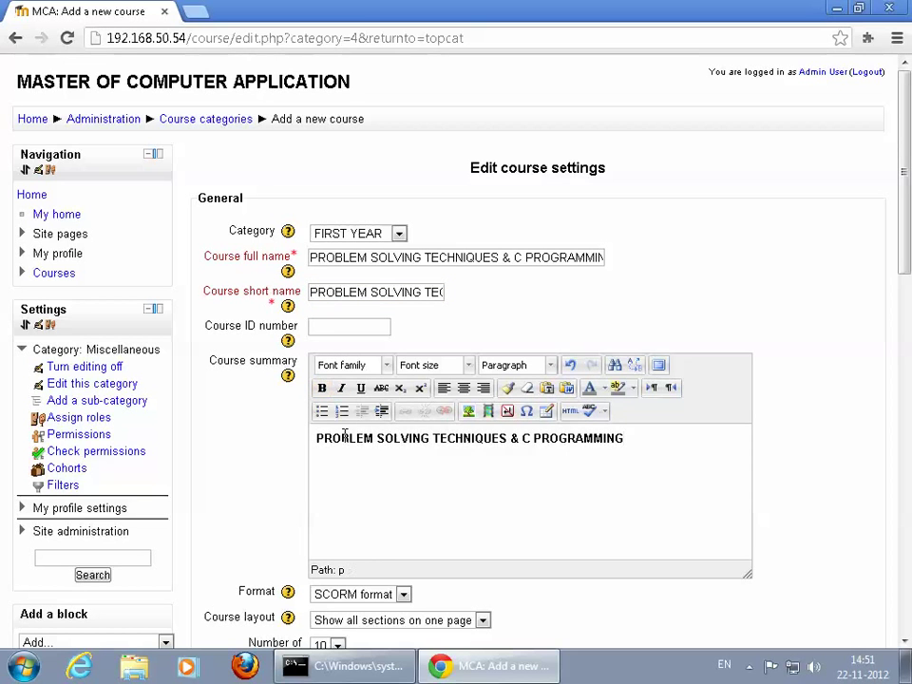
left_click_drag(622, 442, 180, 424)
Step: Set ID number 111CAT02 and Weekly format, then save the course
left_click(317, 328)
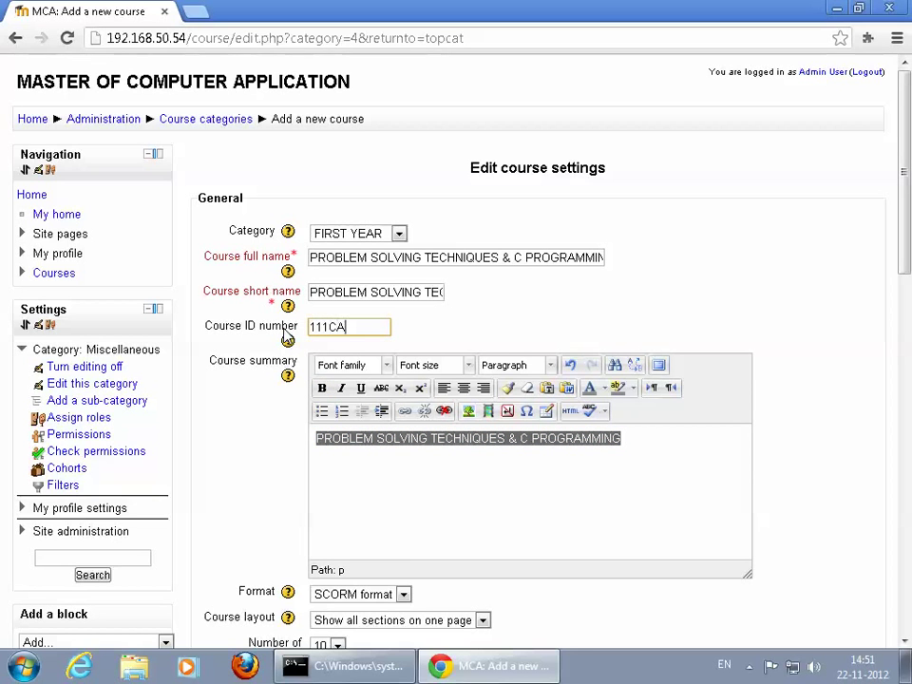
type("111CAT02")
left_click(388, 595)
left_click(374, 578)
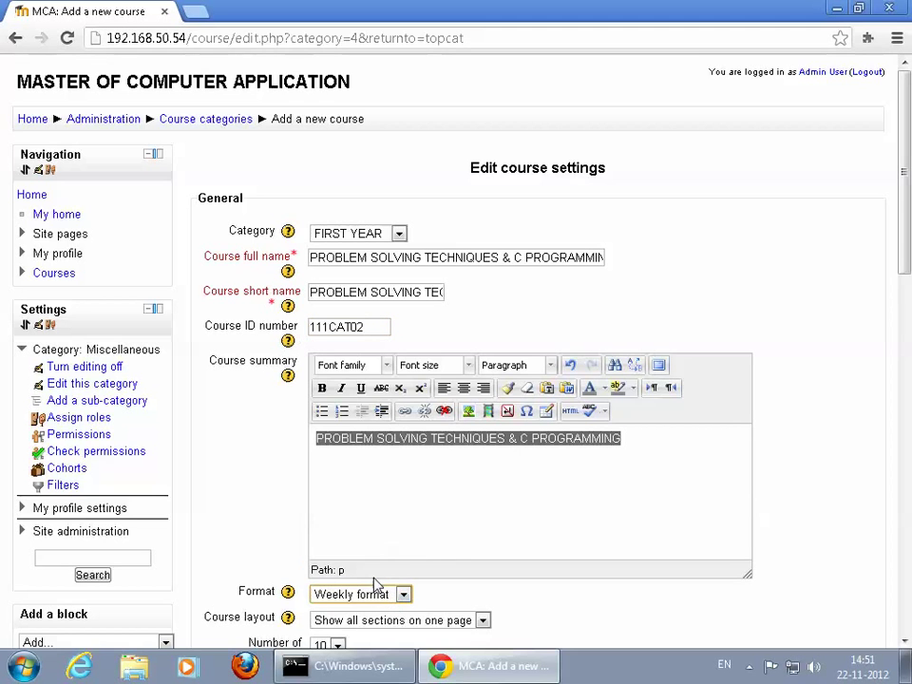
scroll(378, 595, "down", 6)
scroll(378, 599, "down", 4)
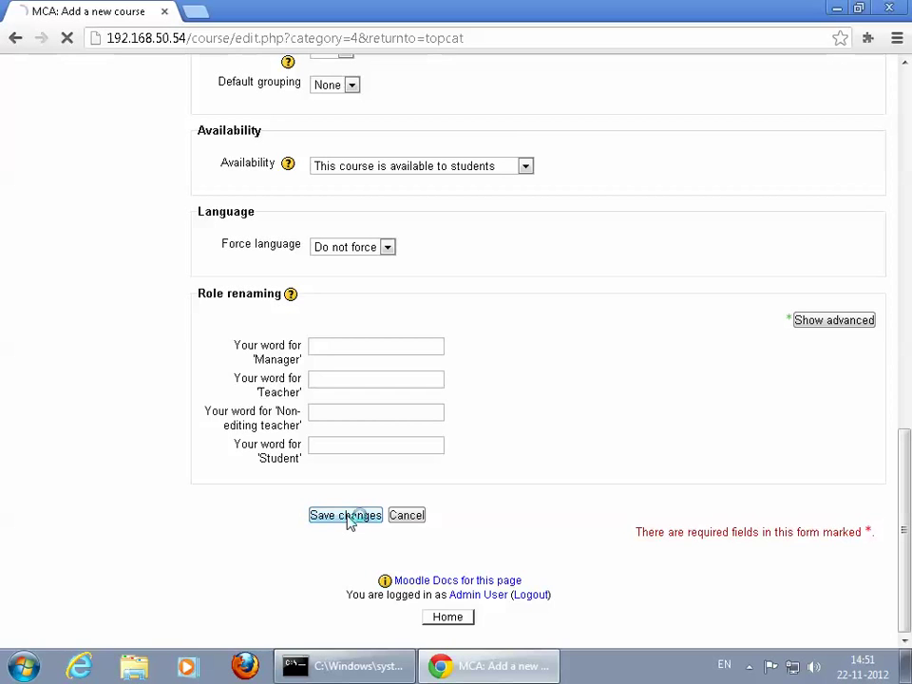
left_click(346, 516)
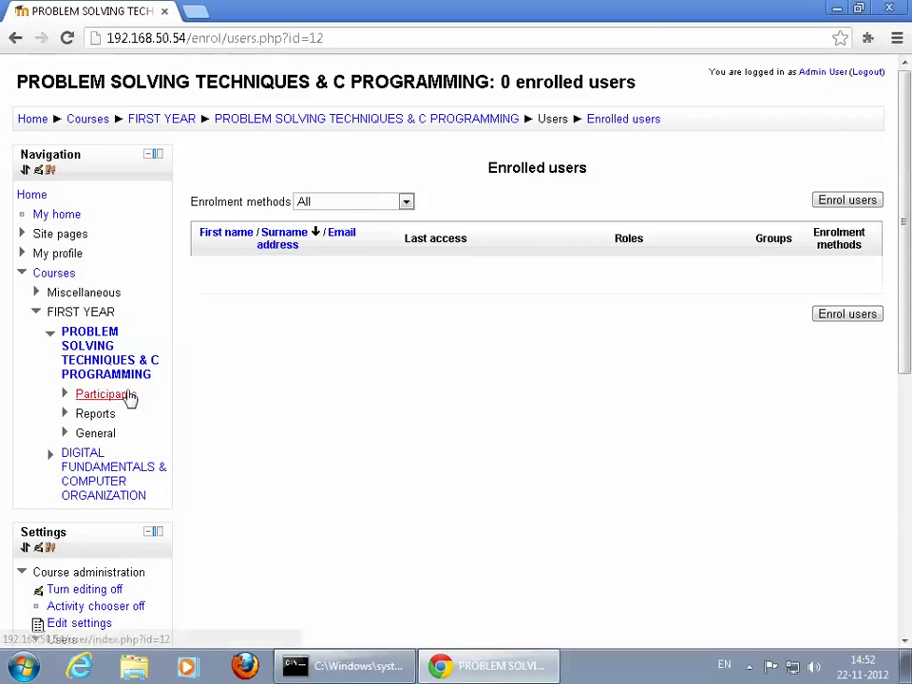
Step: Open Site administration > Courses > Add/edit courses and start a blank new course
scroll(102, 387, "down", 3)
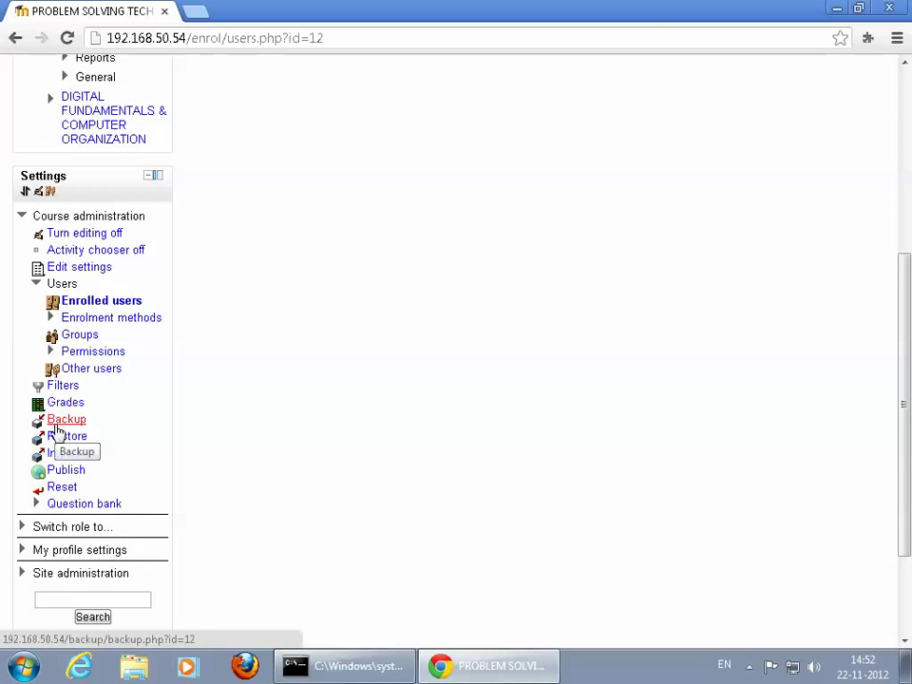
left_click(71, 575)
scroll(75, 608, "down", 2)
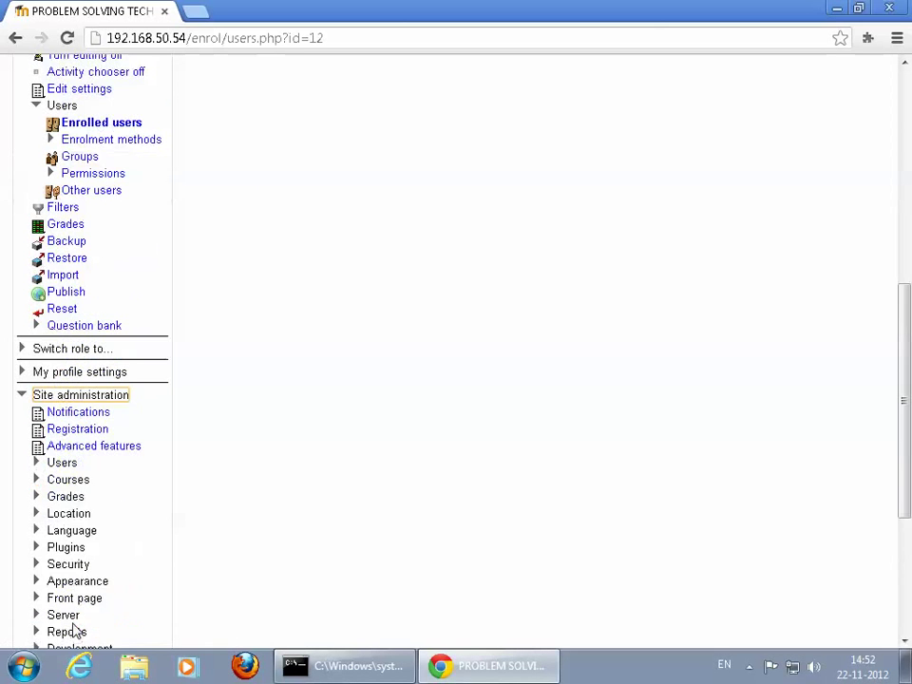
left_click(67, 481)
left_click(88, 498)
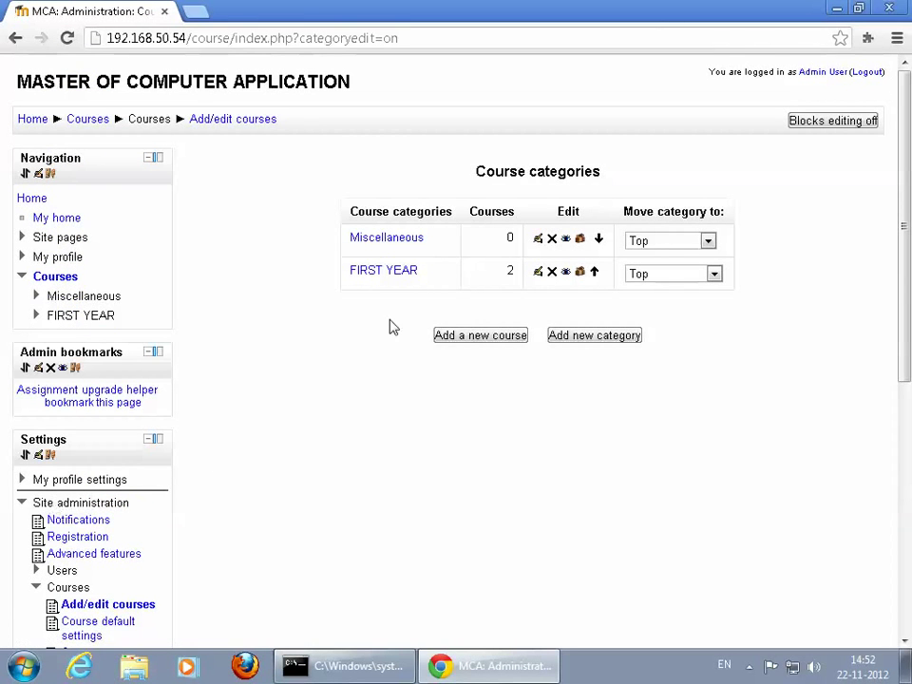
left_click(481, 336)
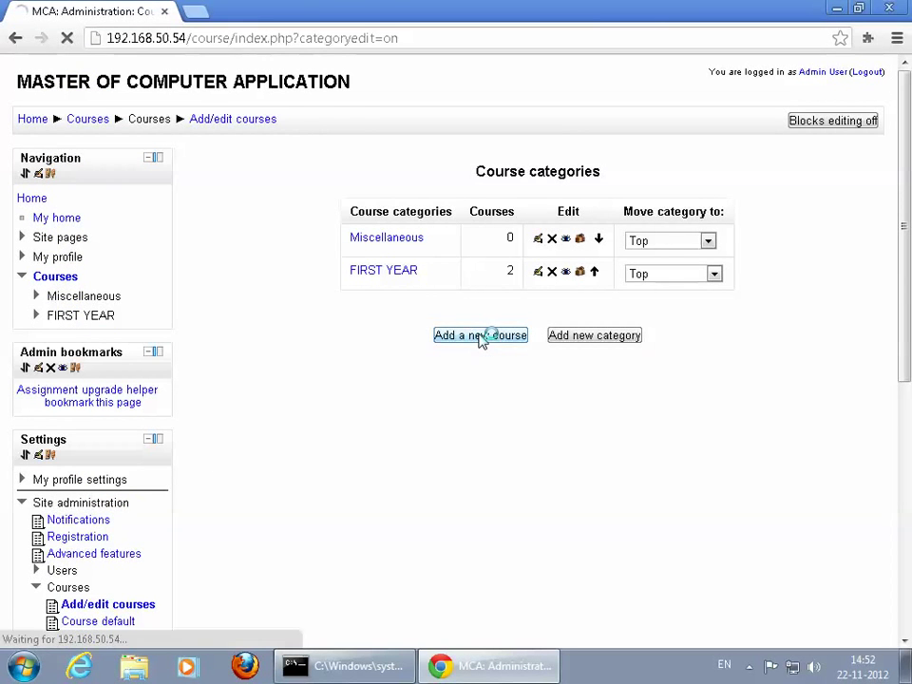
left_click(340, 256)
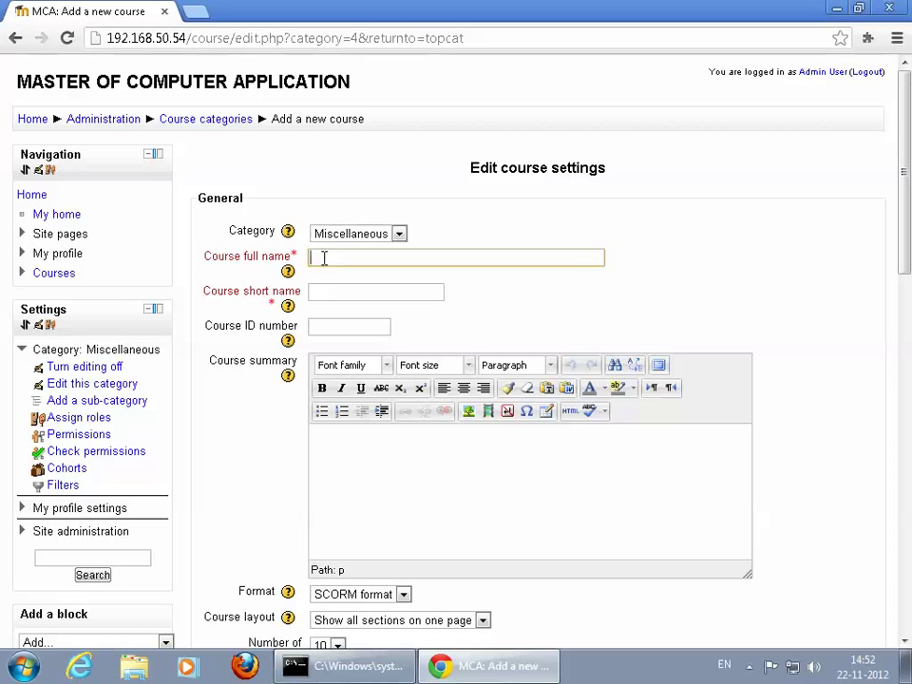
Step: Enter ACCOUNTING AND FINANCIAL MANAGEMENT as full name, copying it into short name and summary
type("ACCOUNTI")
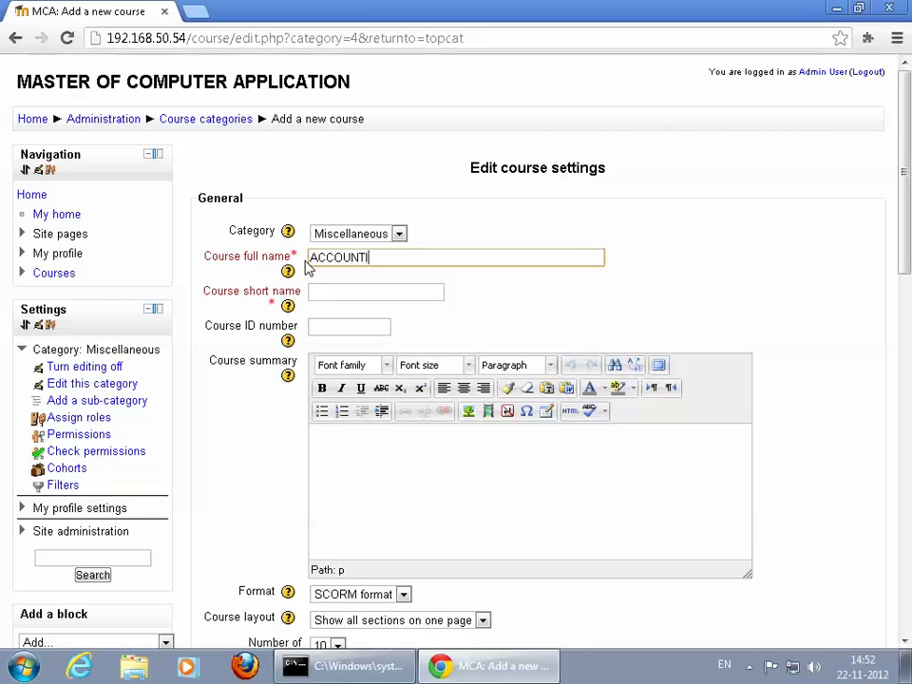
type("NG AND FINANCIAL MANAGEMENT")
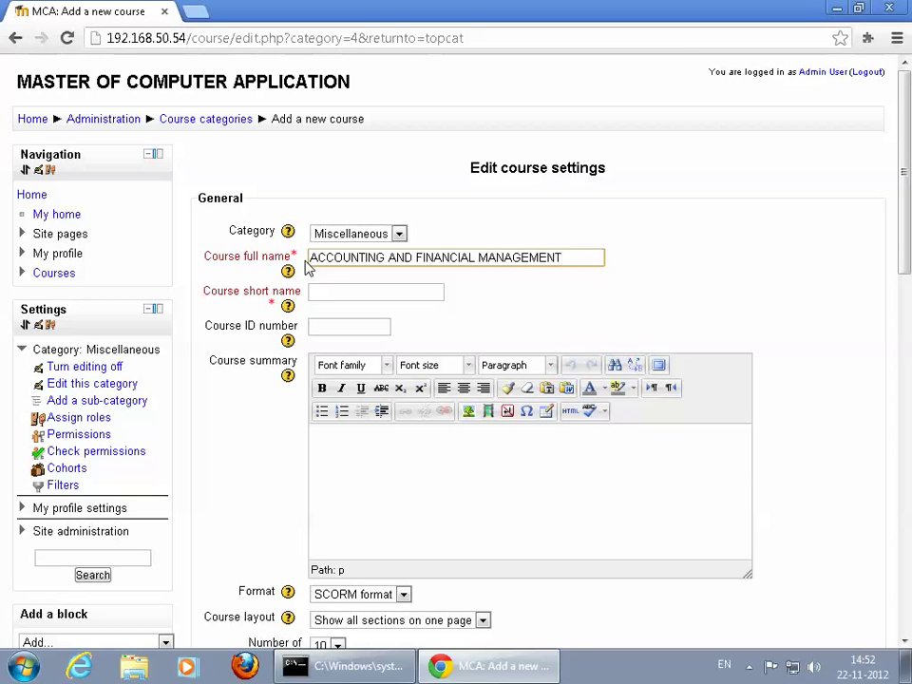
left_click(343, 290)
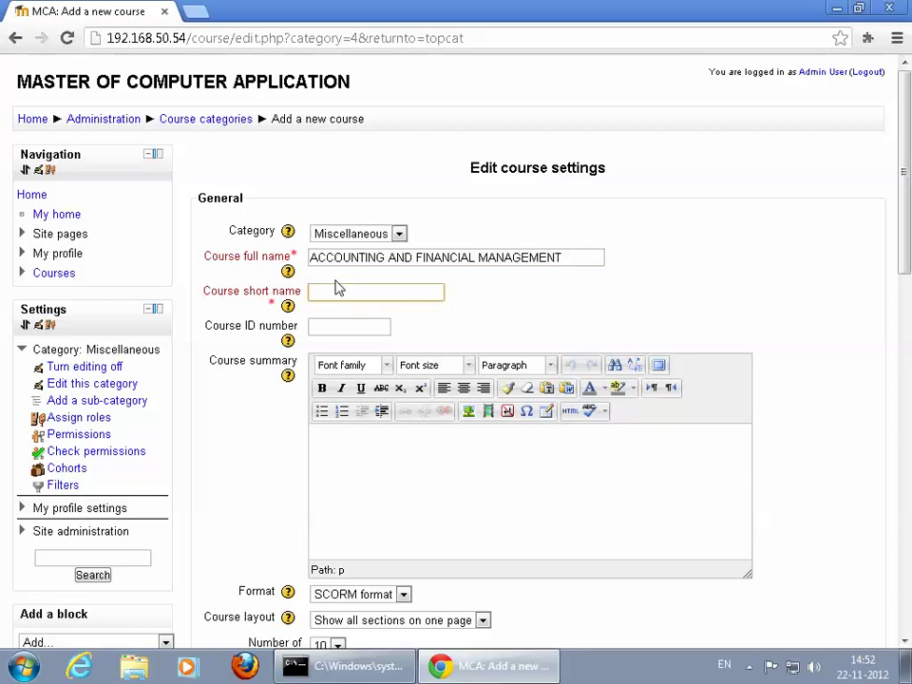
left_click(350, 265)
key("ctrl+a")
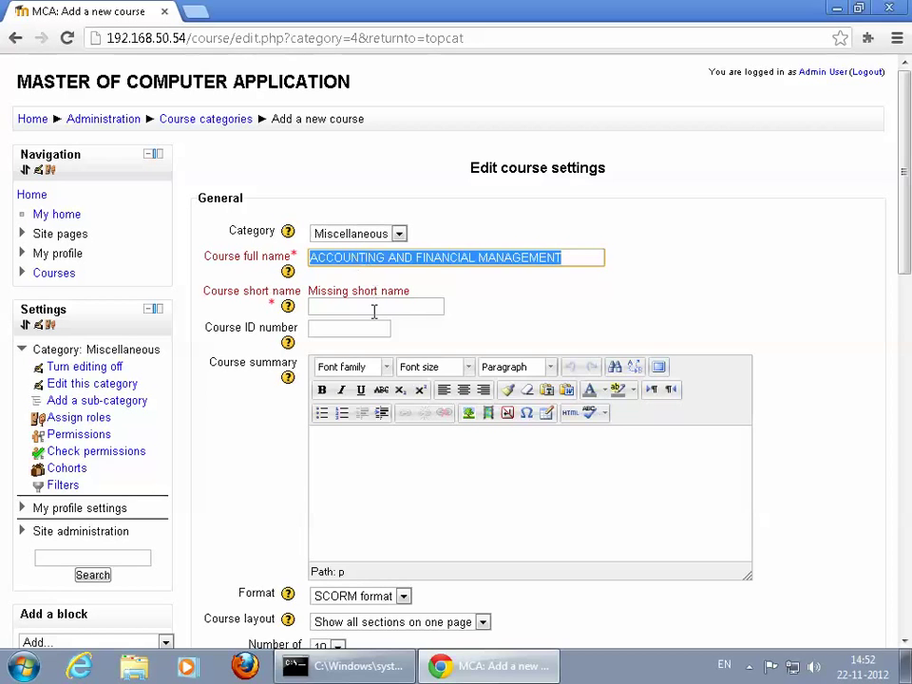
key("ctrl+c")
left_click(375, 306)
key("ctrl+v")
left_click(356, 457)
key("ctrl+v")
Step: Set ID number 111CAT03 and Weekly format, then save the accounting course
left_click(334, 327)
type("111CAT03")
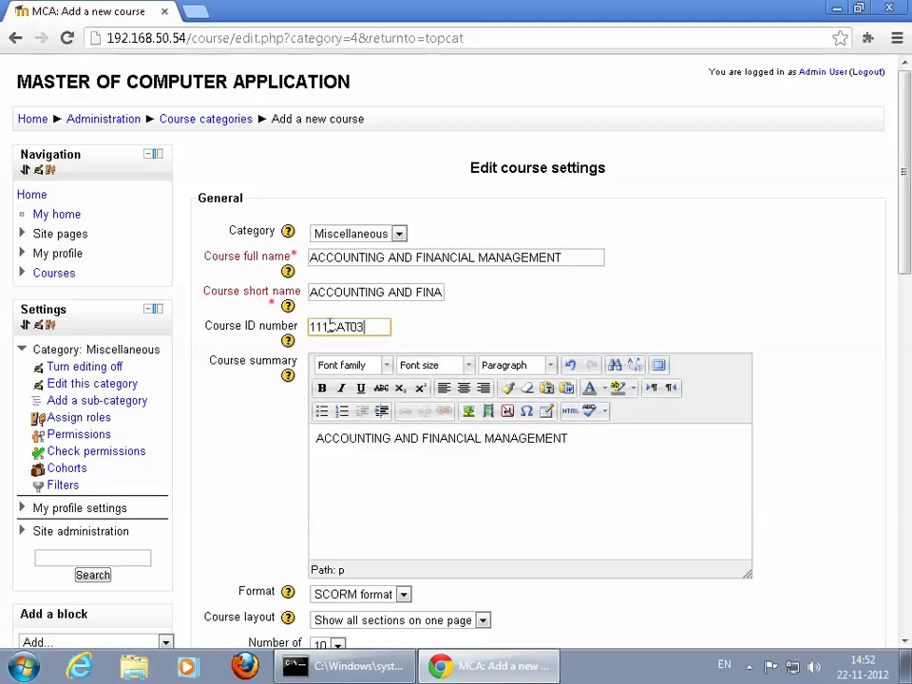
left_click(373, 594)
left_click(364, 578)
scroll(359, 575, "down", 8)
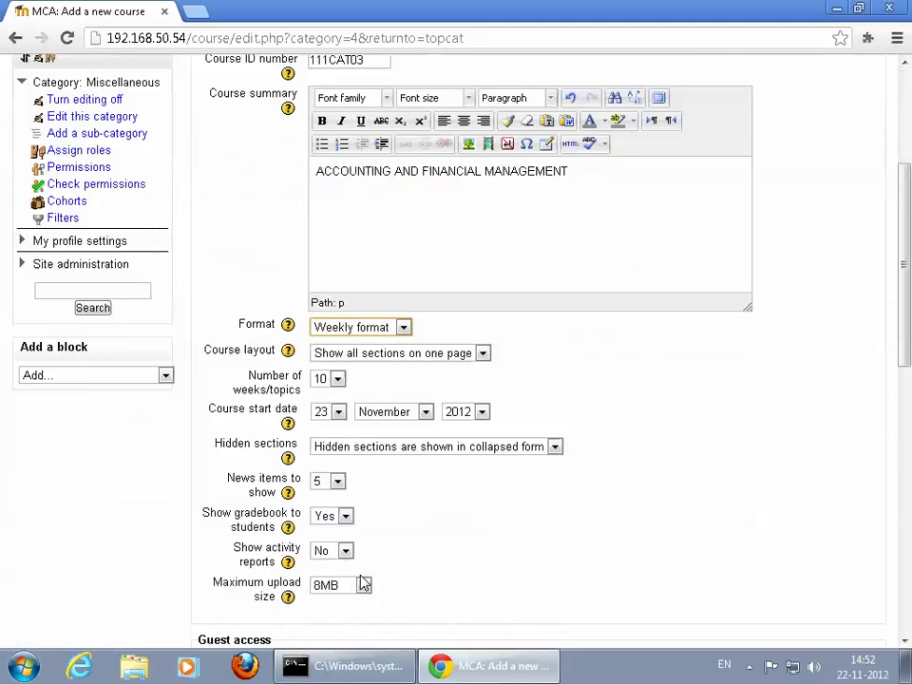
scroll(342, 561, "down", 5)
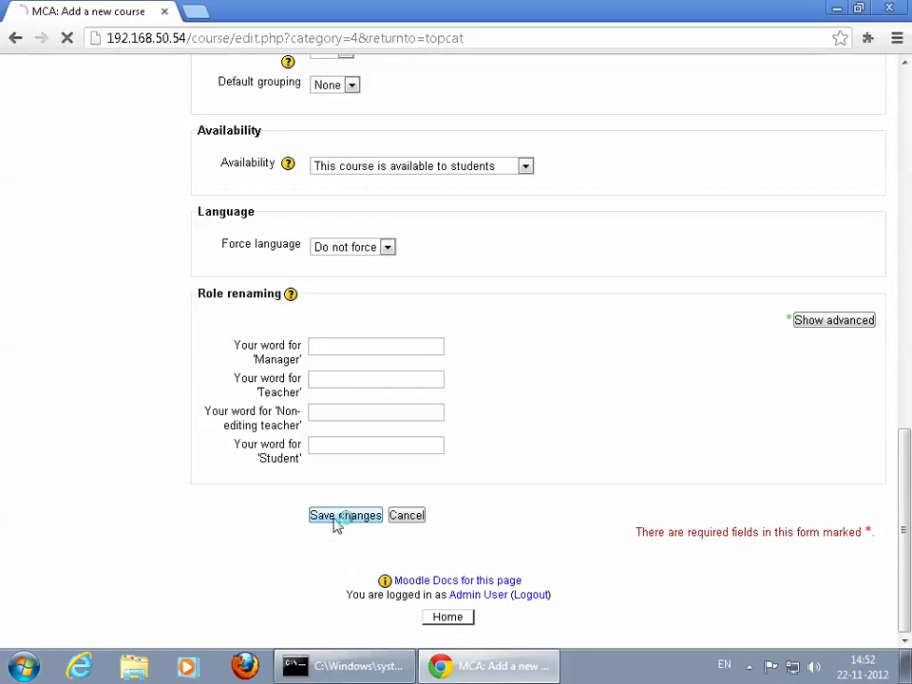
left_click(334, 521)
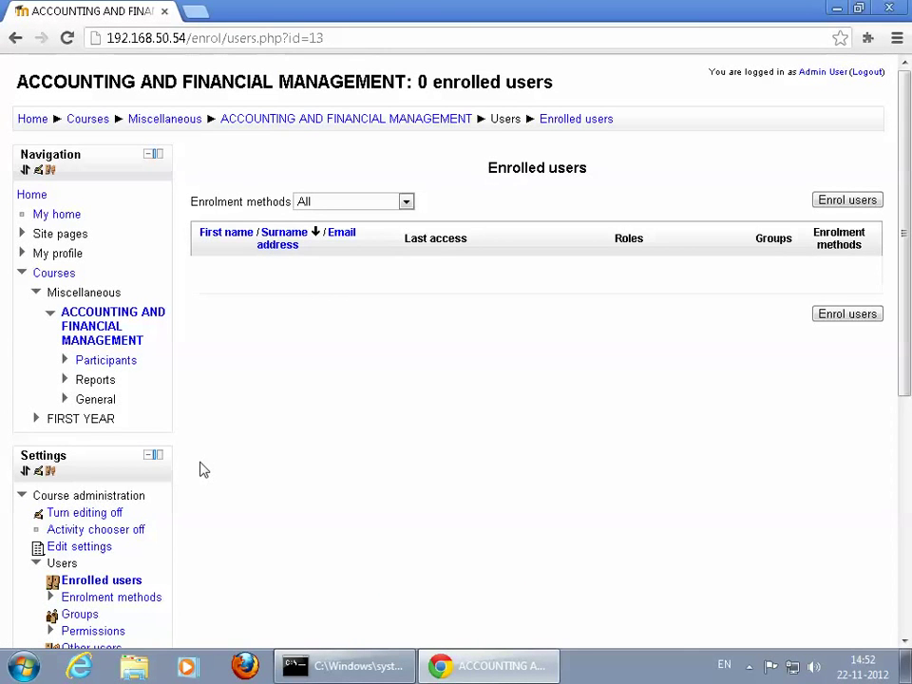
Step: Open Site administration > Courses > Add/edit courses to see Miscellaneous with 1 course, FIRST YEAR with 2
scroll(202, 469, "down", 5)
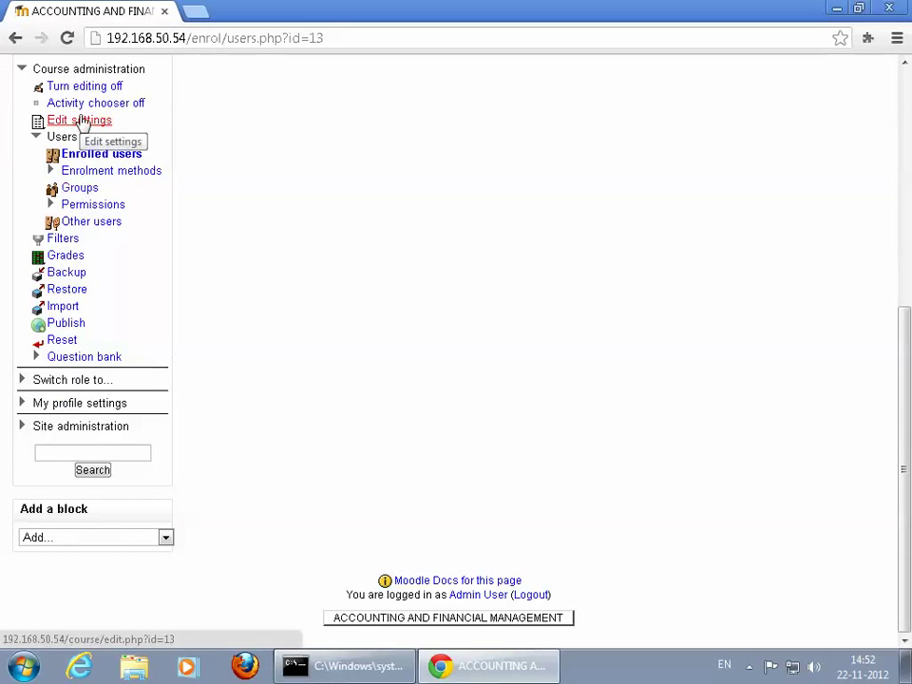
left_click(95, 427)
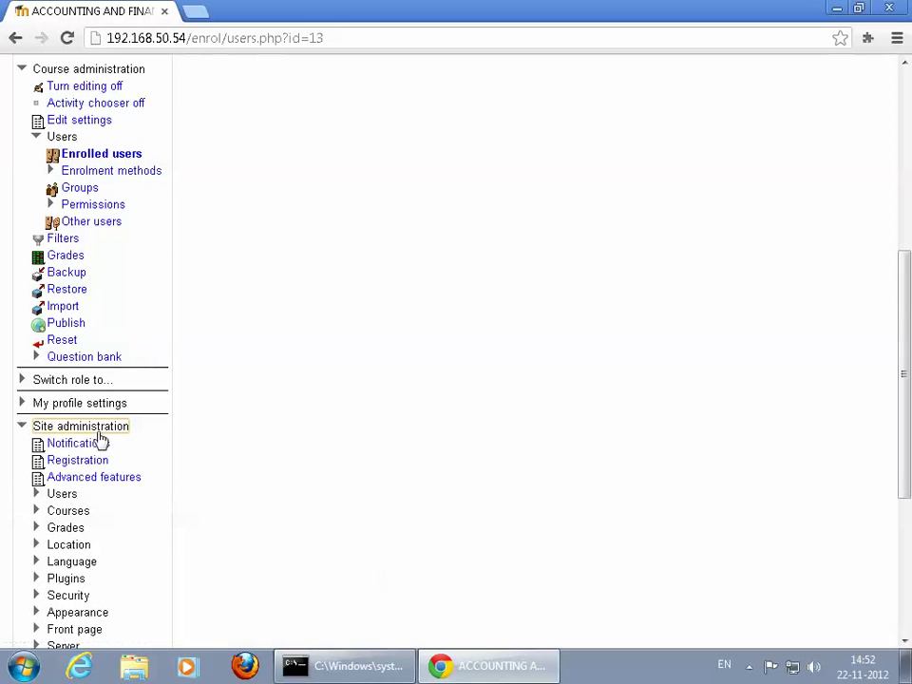
left_click(69, 510)
left_click(103, 529)
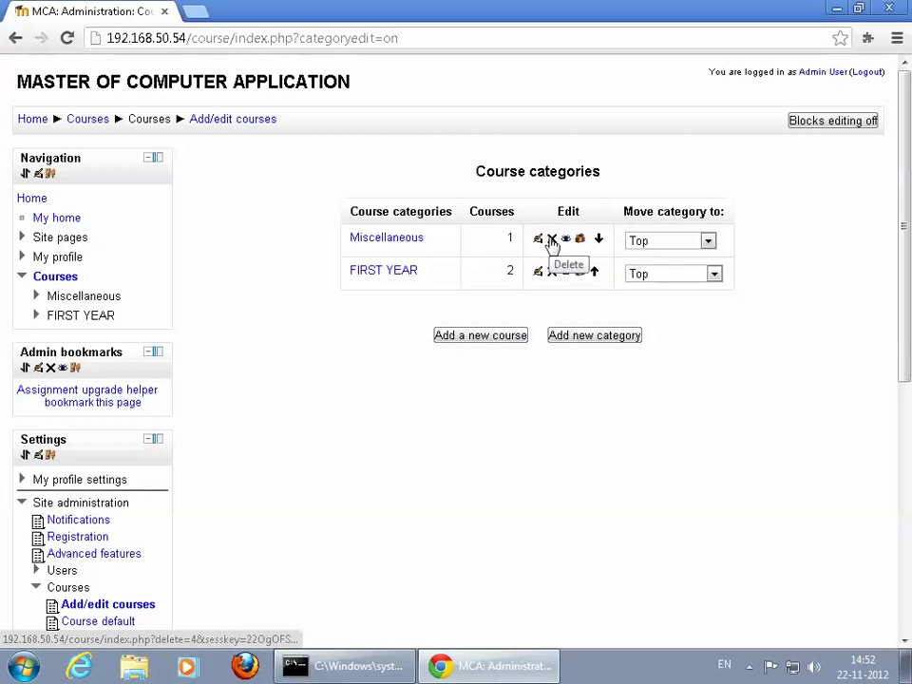
left_click(539, 239)
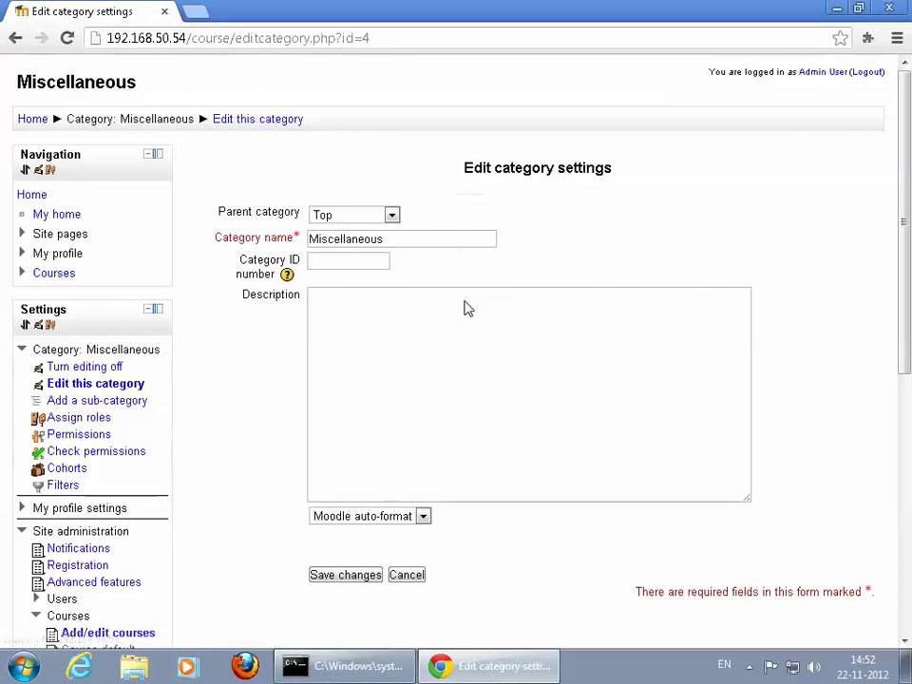
left_click(15, 38)
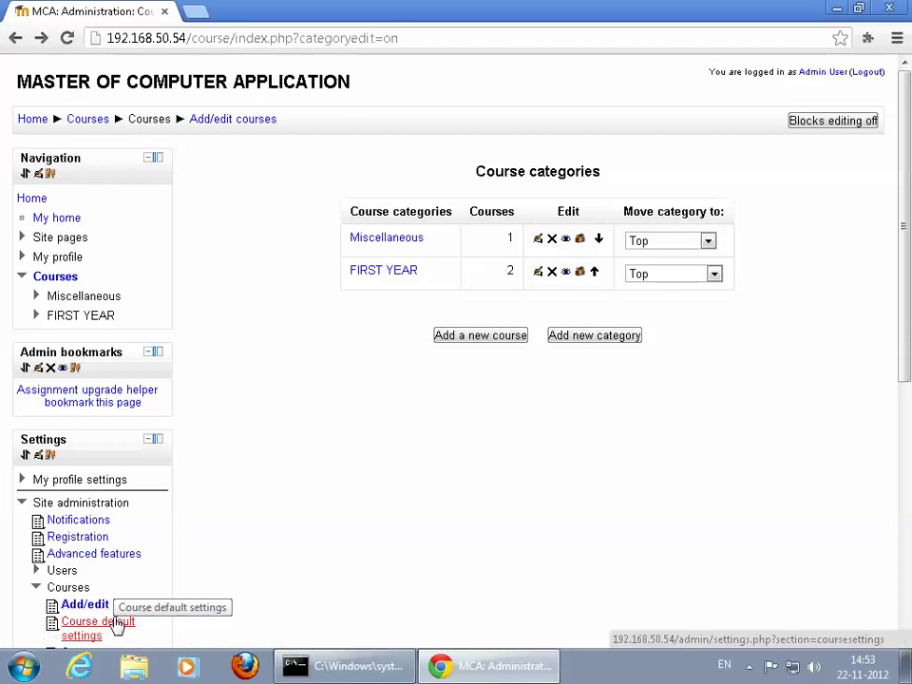
left_click(80, 605)
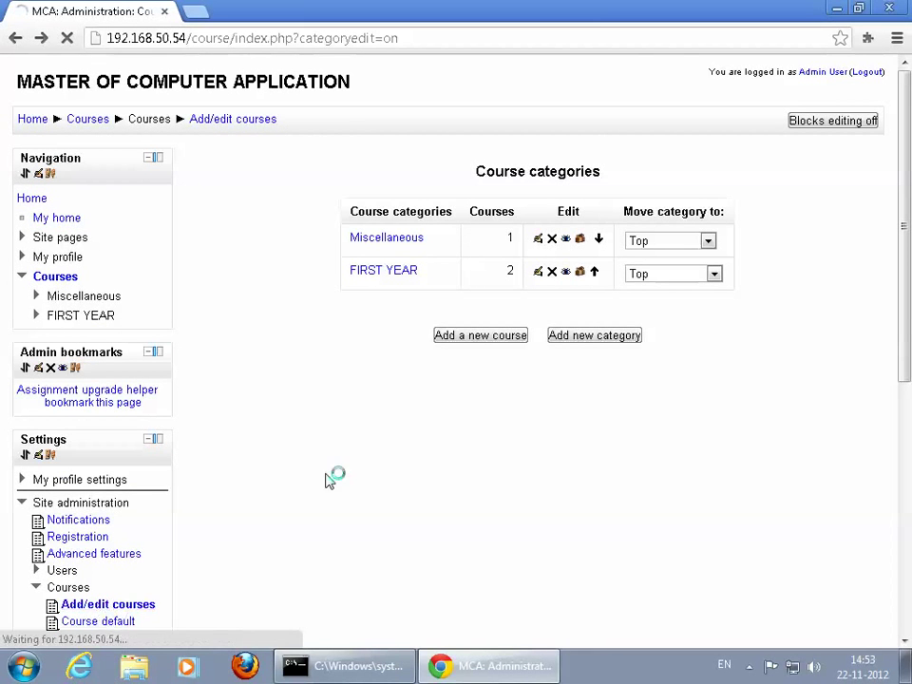
left_click(665, 243)
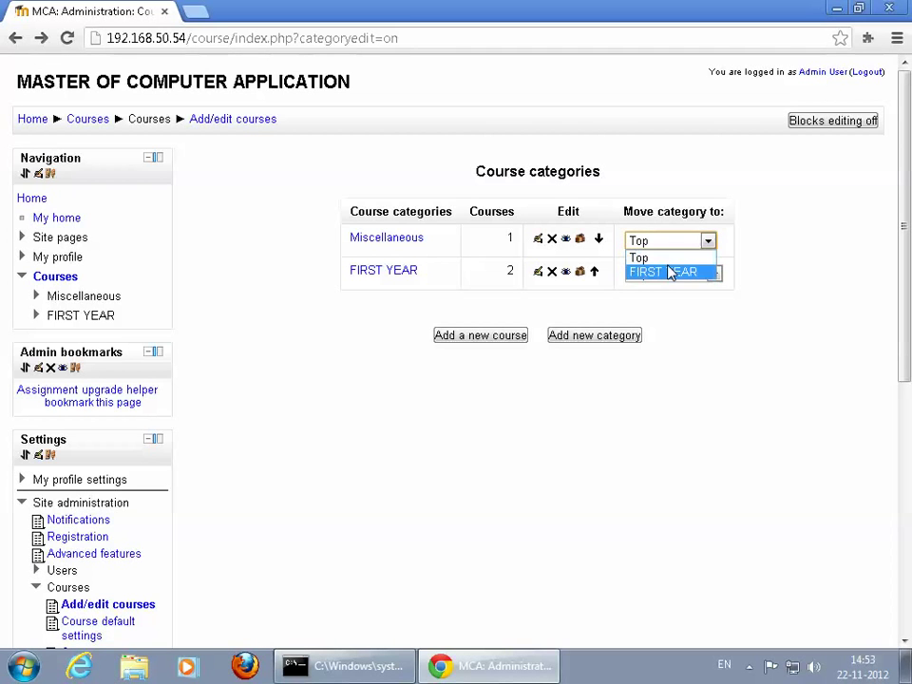
Step: Move the accounting course from Miscellaneous into the FIRST YEAR category and save it
left_click(387, 243)
left_click(386, 243)
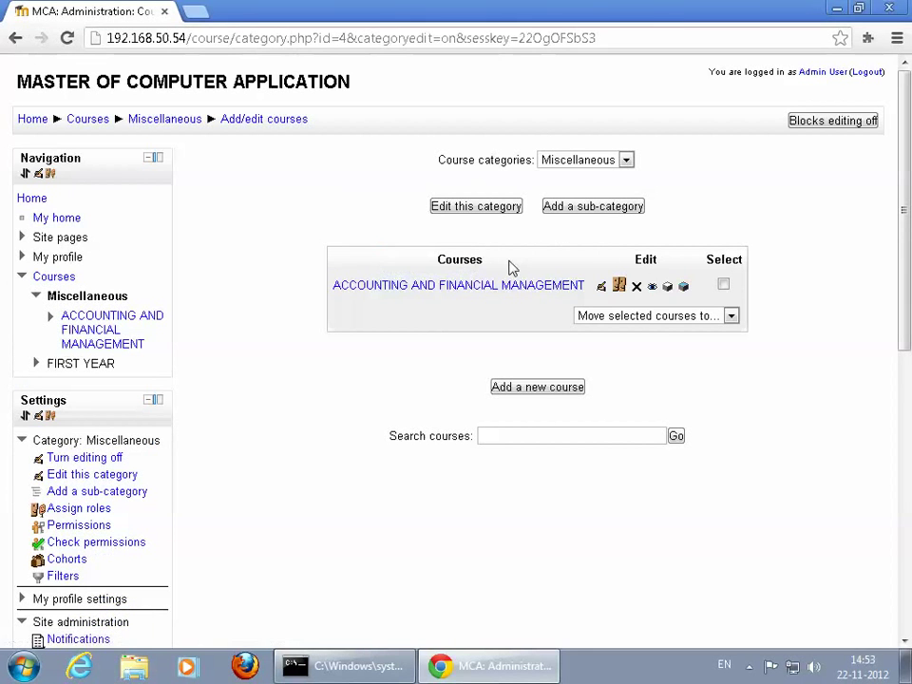
left_click(602, 286)
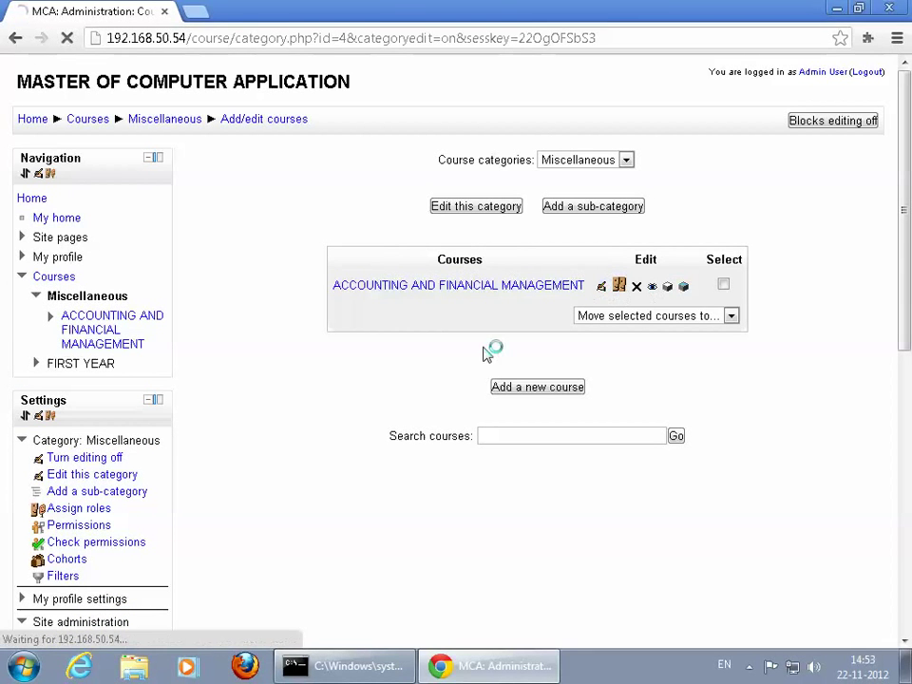
left_click(399, 234)
left_click(374, 265)
scroll(359, 407, "down", 15)
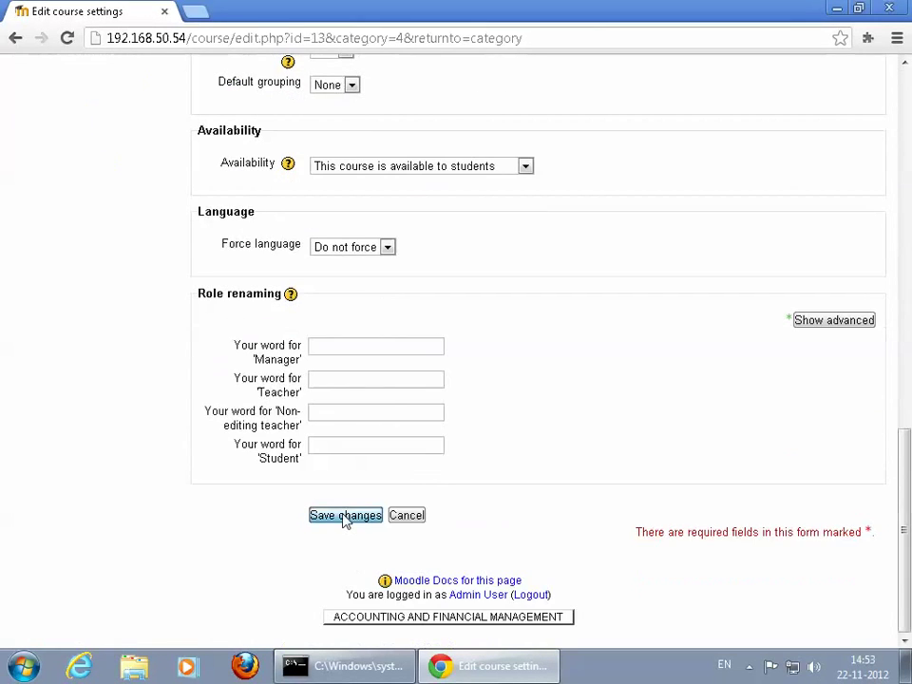
left_click(344, 516)
scroll(345, 525, "up", 15)
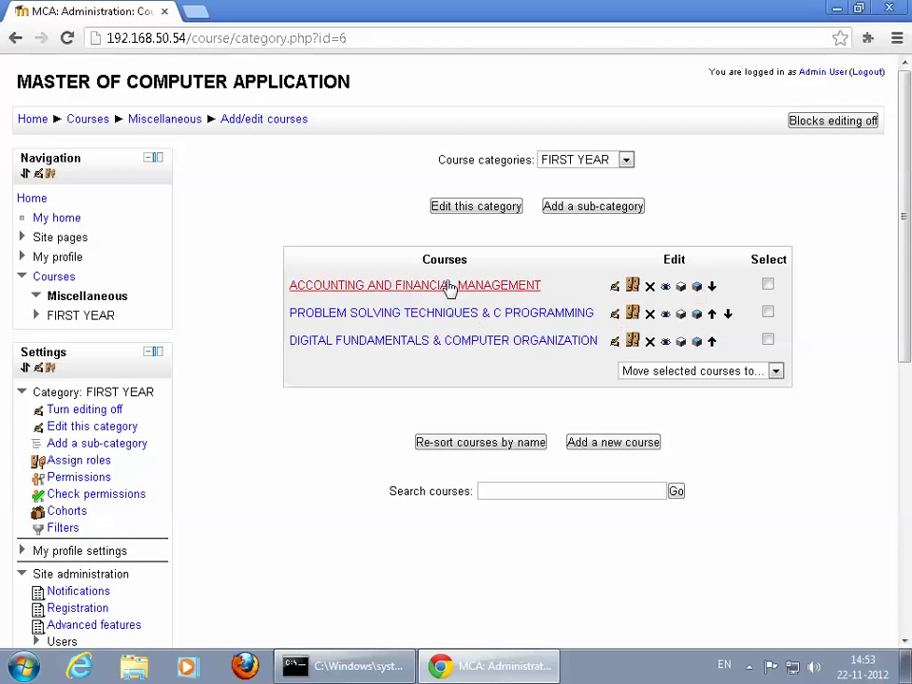
scroll(61, 581, "down", 1)
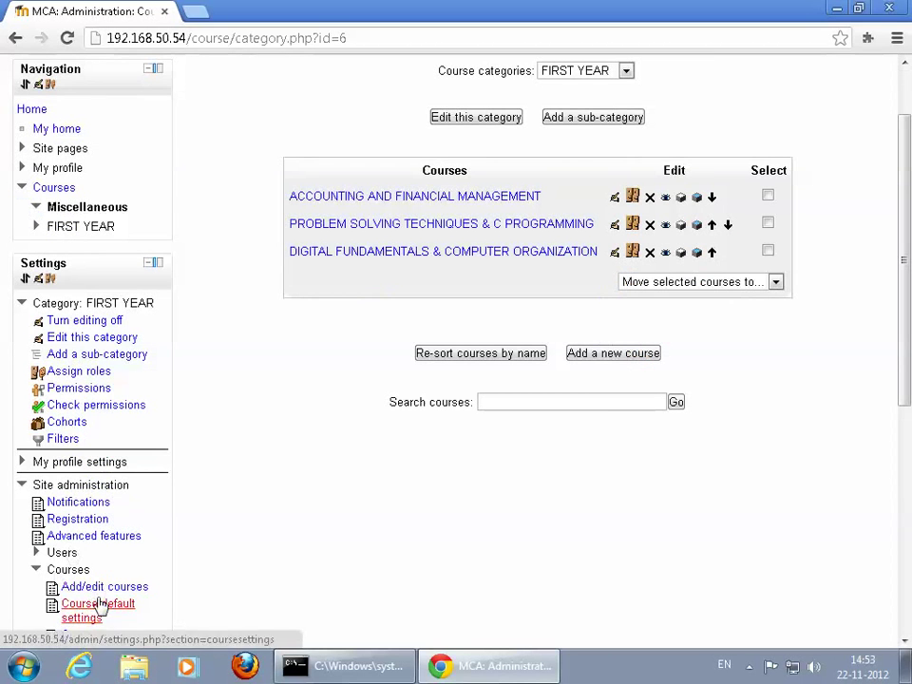
Step: Go to Add/edit courses under the courses administration and start a new course
left_click(72, 571)
left_click(76, 572)
left_click(89, 586)
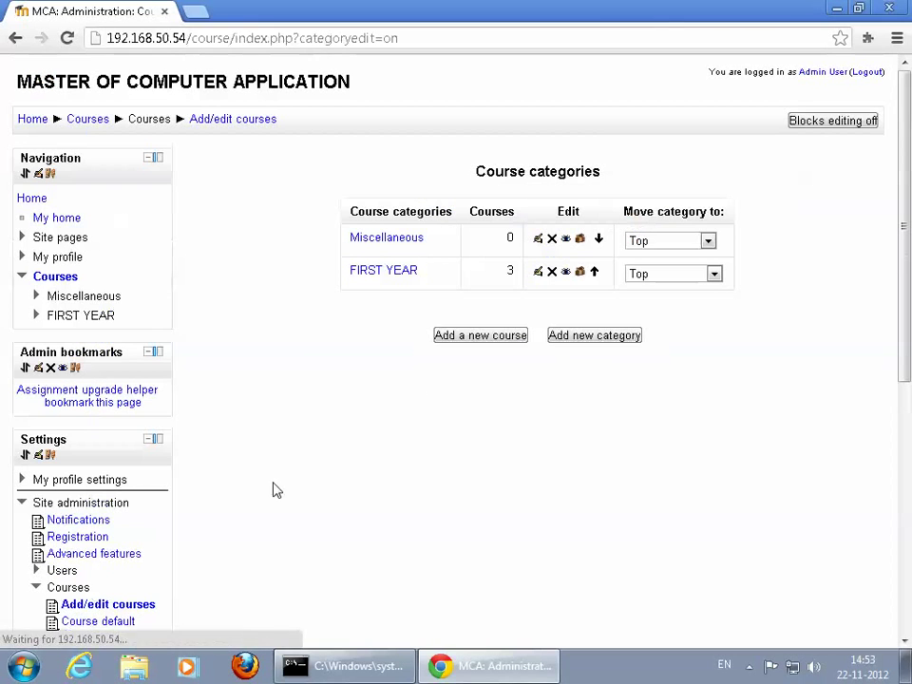
left_click(480, 334)
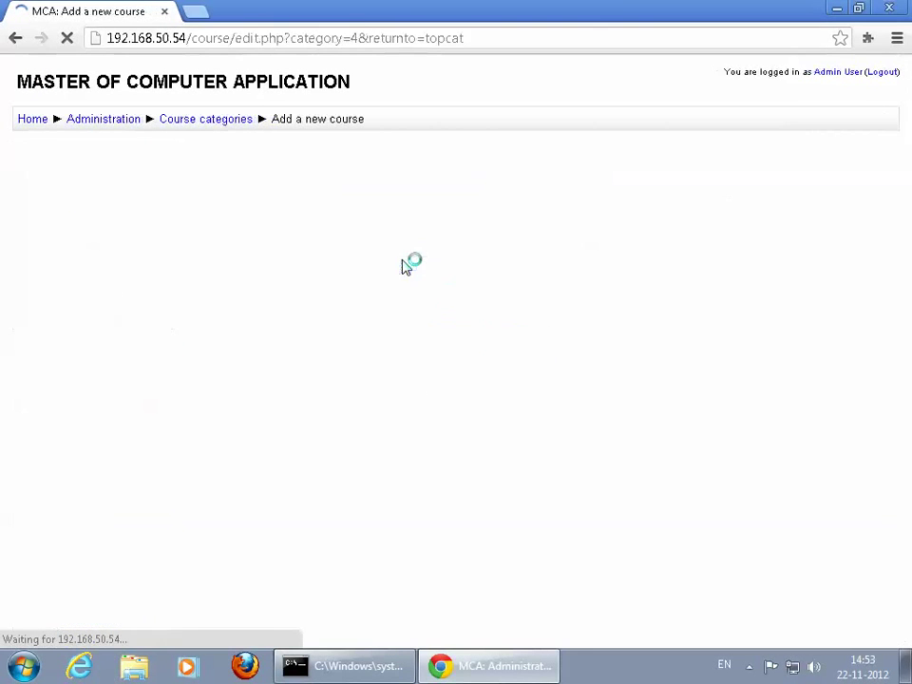
Step: Put the new course in FIRST YEAR, name it DATA STRUCTURES, reusing that as short name and summary
left_click(399, 233)
left_click(372, 265)
left_click(363, 255)
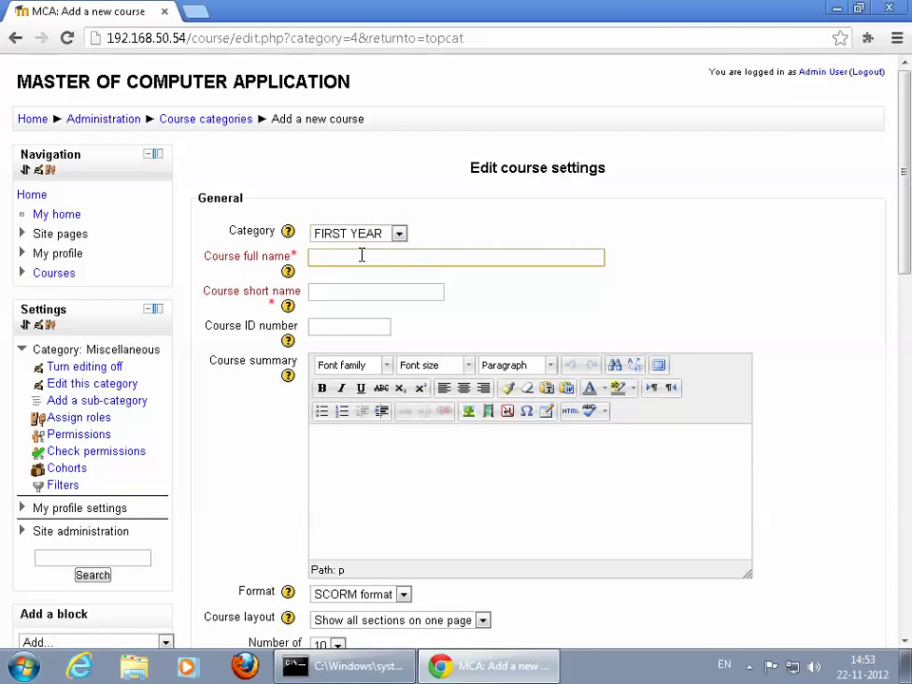
type("DATA STRUCTURES")
left_click_drag(449, 257, 218, 245)
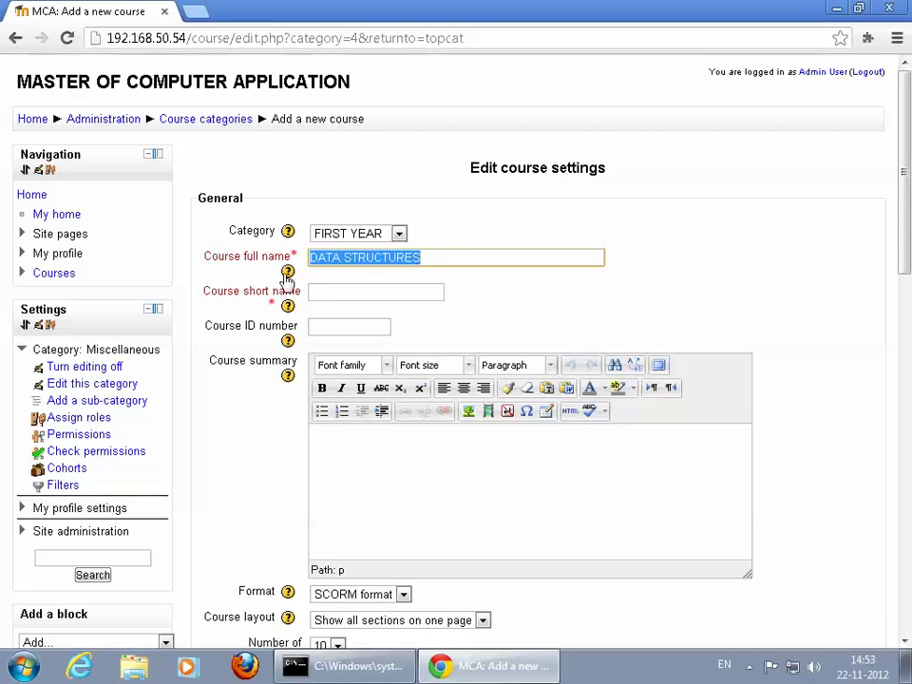
key("ctrl+c")
left_click(321, 296)
key("ctrl+v")
left_click(353, 447)
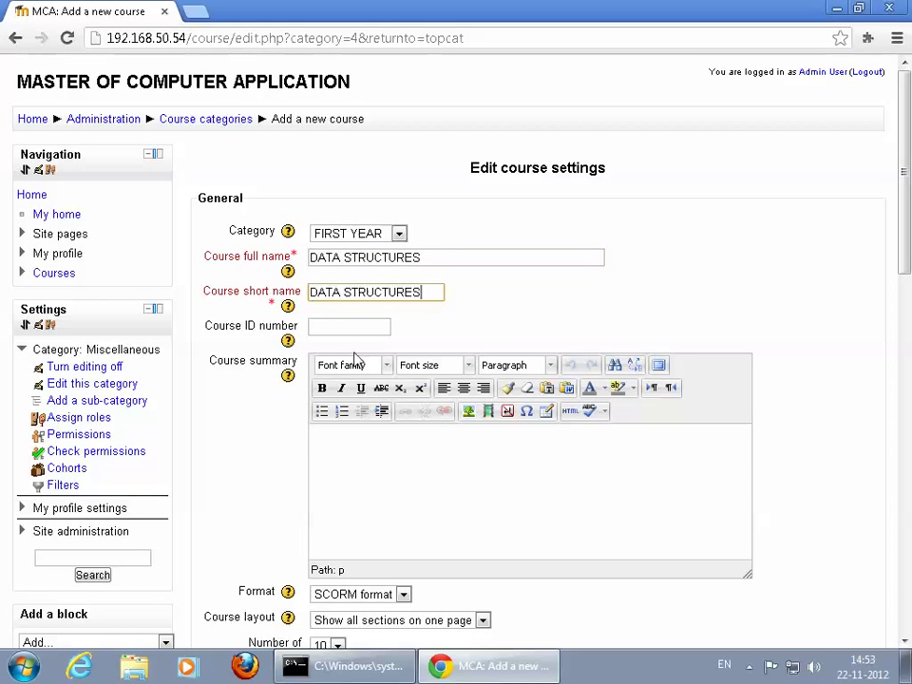
key("ctrl+v")
Step: Give the course ID number 111CAT04 and Weekly format, then save it
left_click(338, 326)
type("111C")
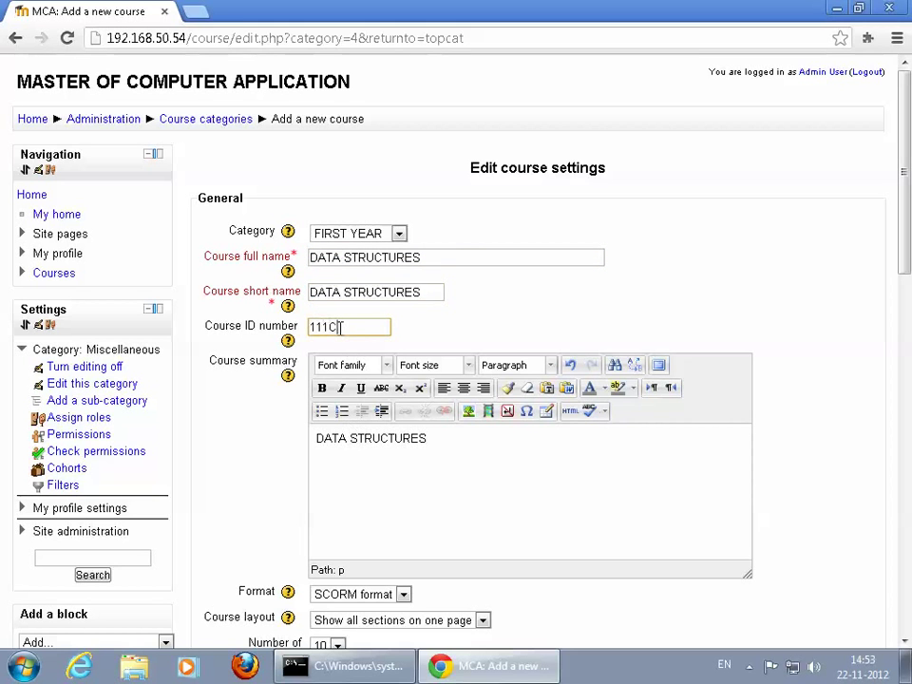
type("AT04")
scroll(371, 389, "down", 3)
scroll(382, 416, "down", 4)
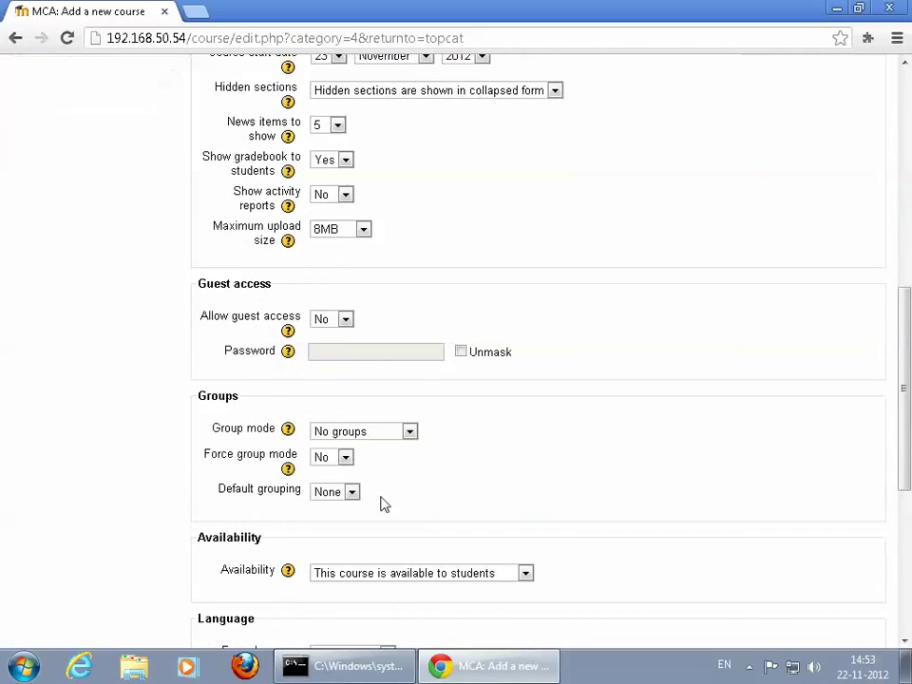
scroll(395, 583, "up", 5)
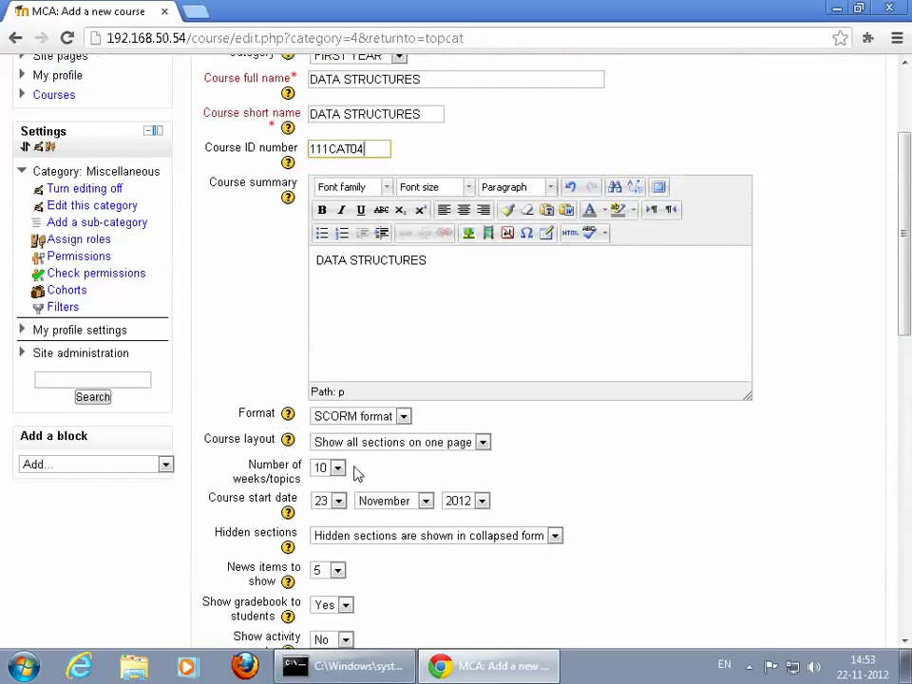
left_click(360, 418)
left_click(350, 474)
scroll(361, 472, "down", 10)
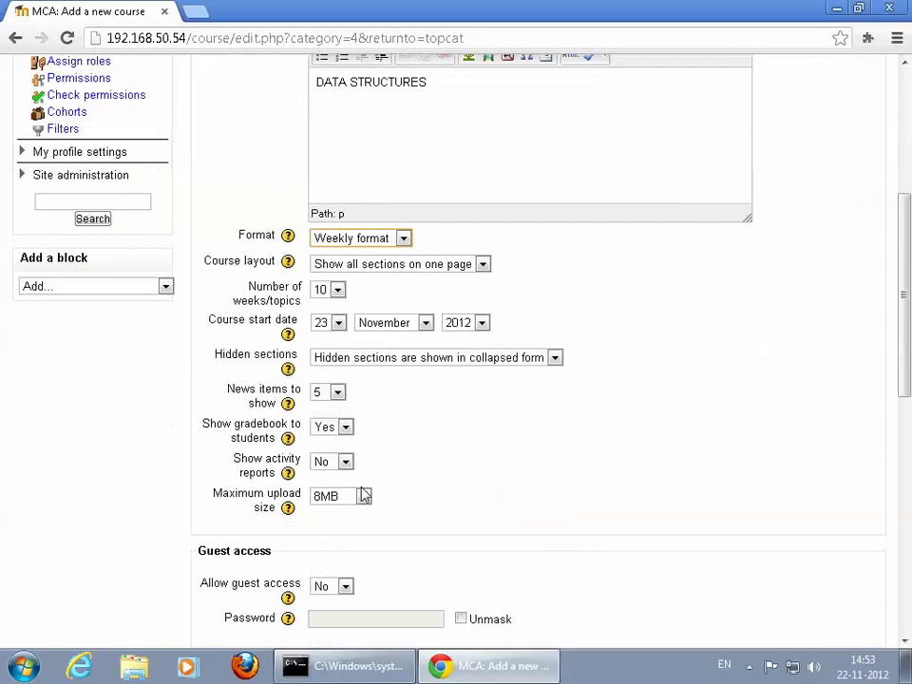
left_click(353, 517)
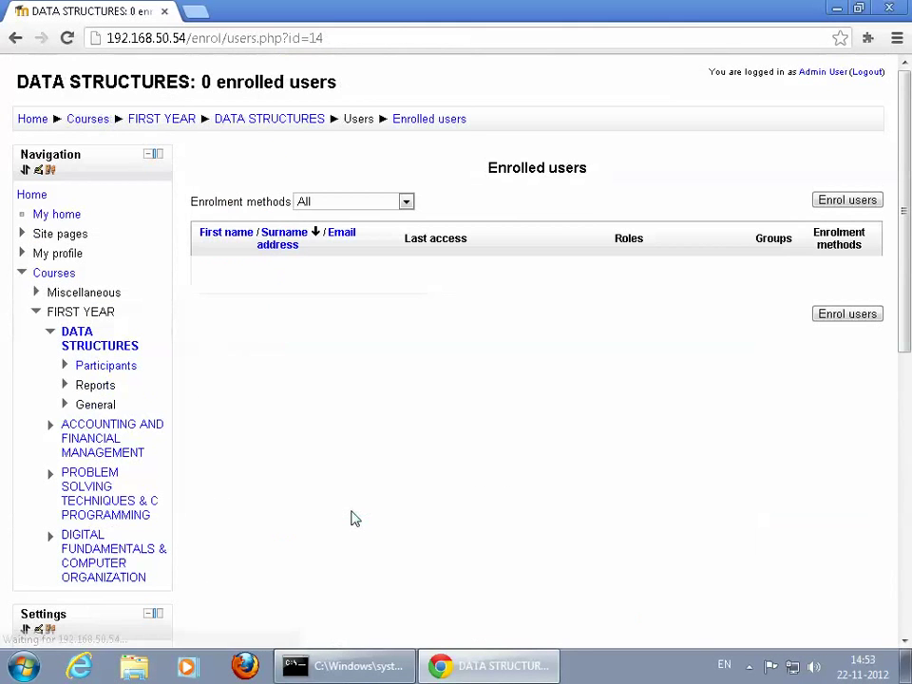
Step: Return to Site administration > Courses > Add/edit courses and begin another new course
scroll(147, 362, "down", 2)
scroll(135, 382, "down", 4)
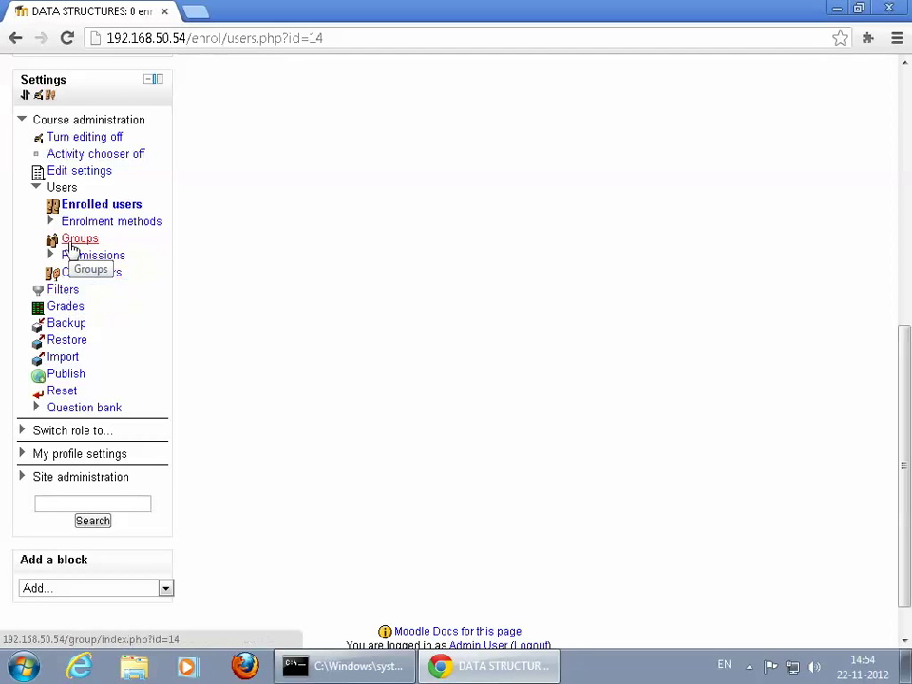
left_click(74, 476)
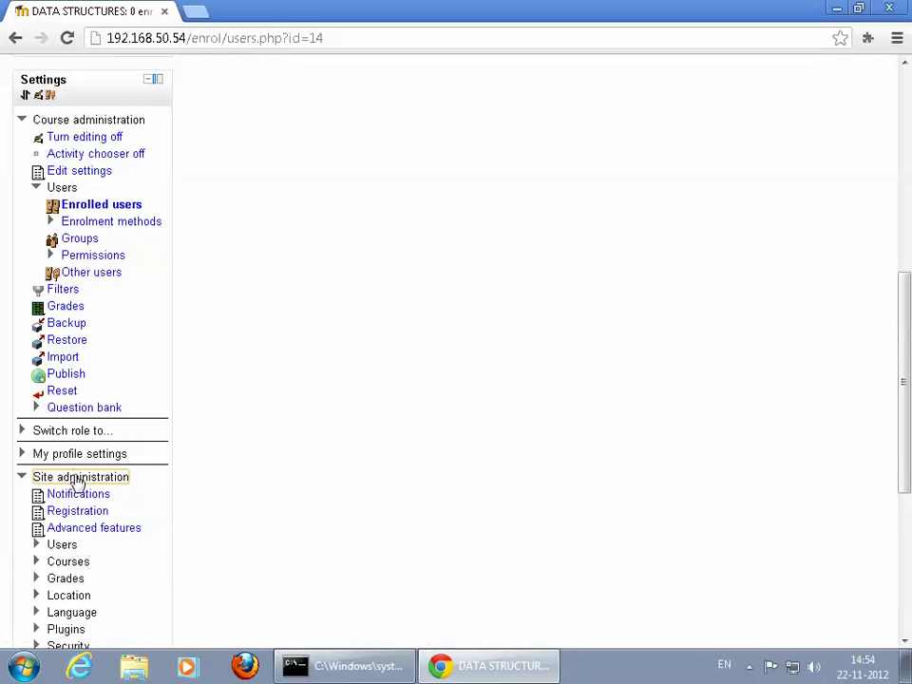
left_click(78, 564)
left_click(106, 580)
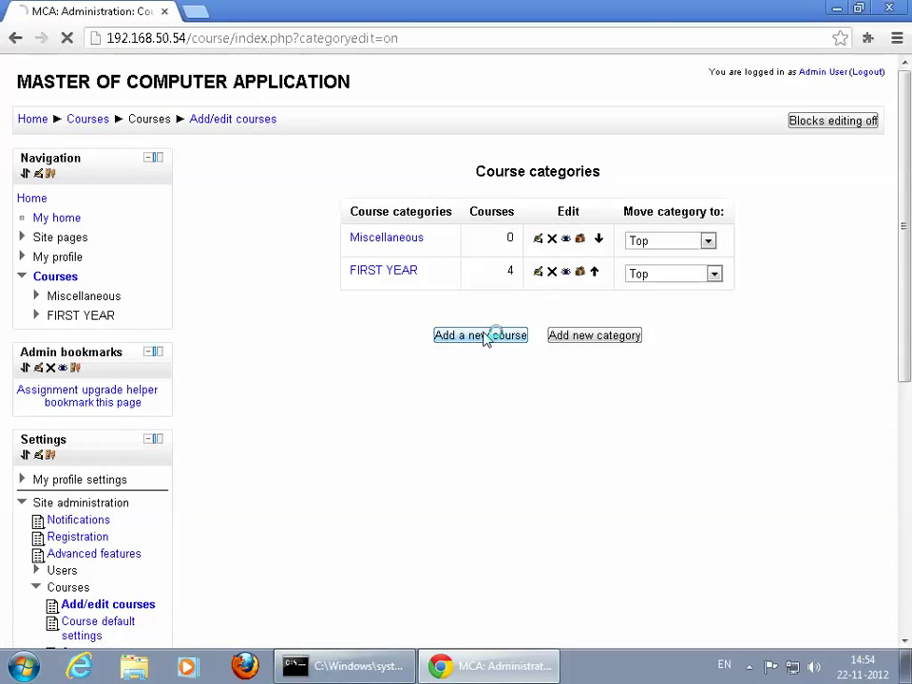
left_click(480, 336)
Step: Put the new course in FIRST YEAR, naming it DATABASE MANAGEMENT SYSTEMS, with that name as short name
left_click(369, 234)
left_click(366, 265)
left_click(336, 255)
type("DATABASE MANA")
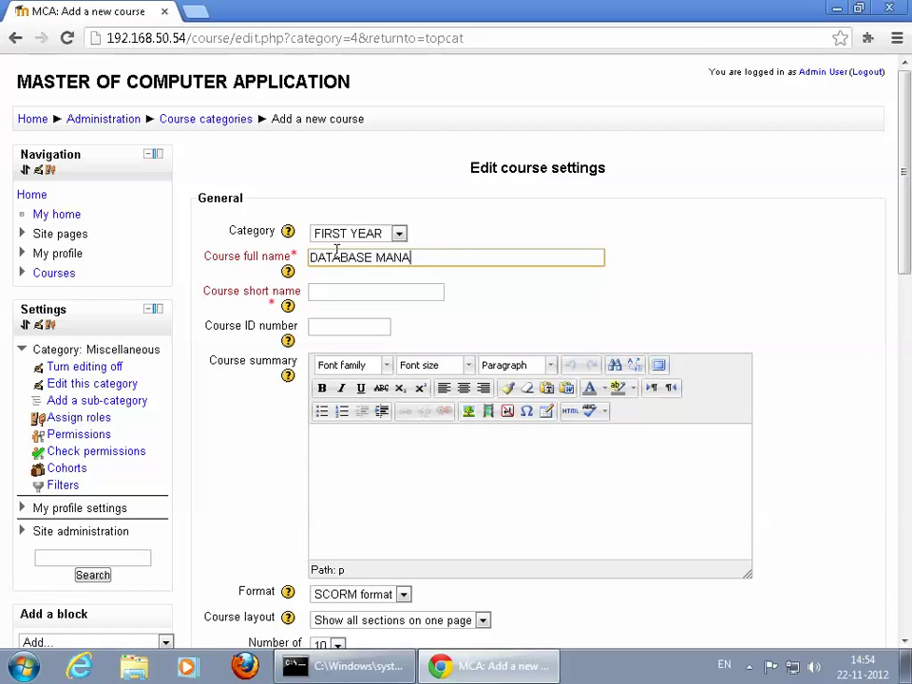
type("GEMENT SYSTEMS")
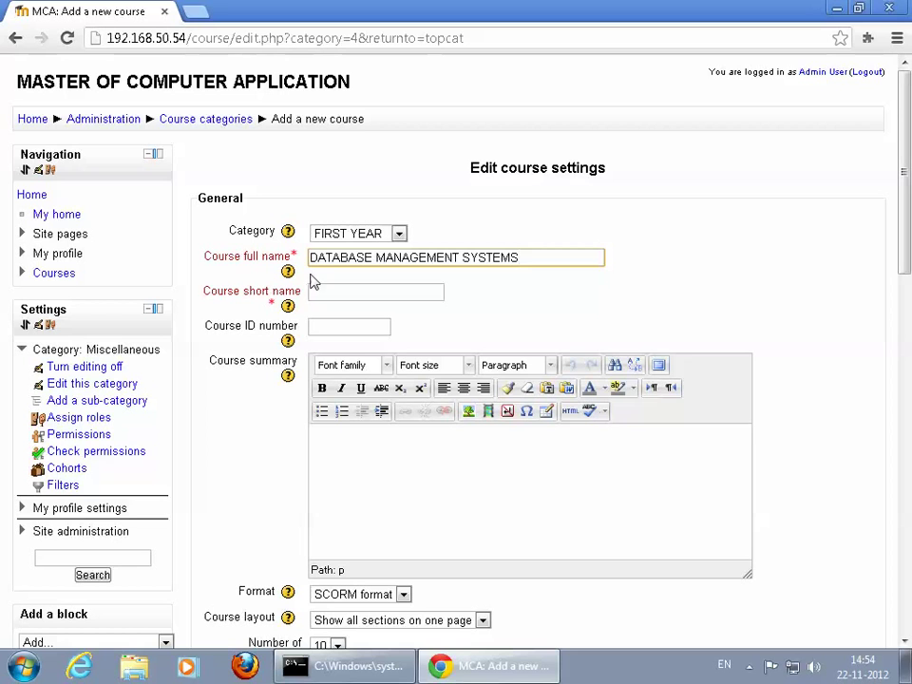
triple_click(473, 253)
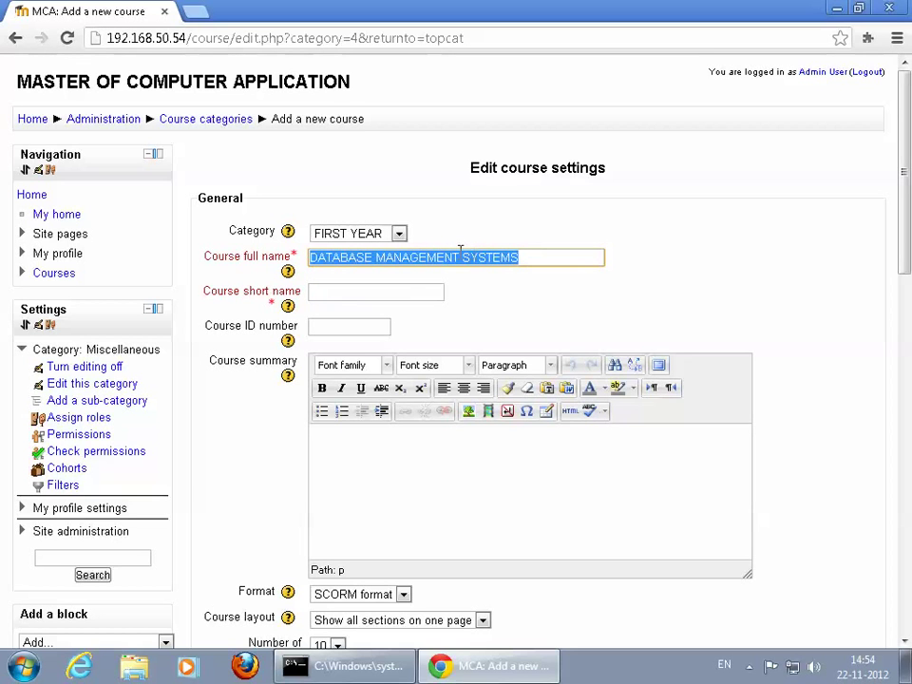
left_click(392, 291)
key("ctrl+v")
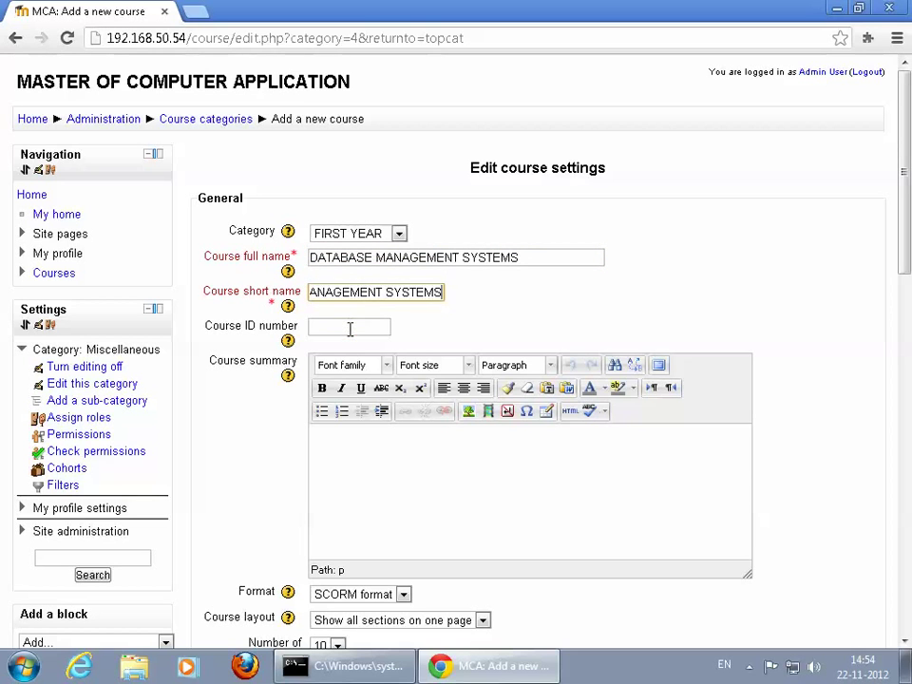
Step: Set ID number 111CAT05, paste the name as summary, choose Weekly format, and save
left_click(350, 329)
type("111CA")
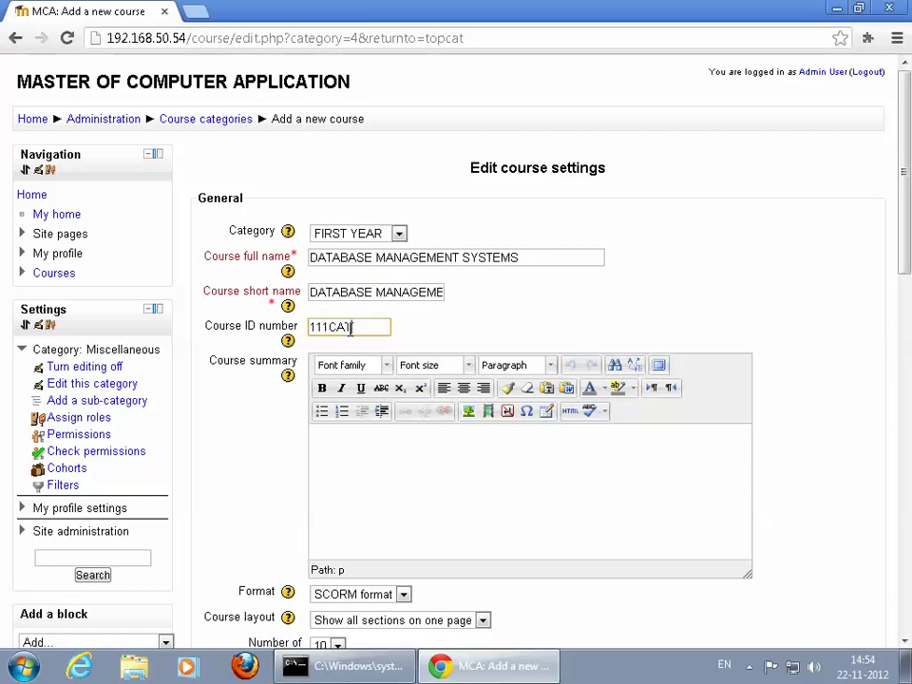
type("T05")
left_click(378, 463)
key("ctrl+v")
scroll(378, 463, "down", 2)
left_click(371, 419)
left_click(369, 475)
scroll(438, 570, "down", 6)
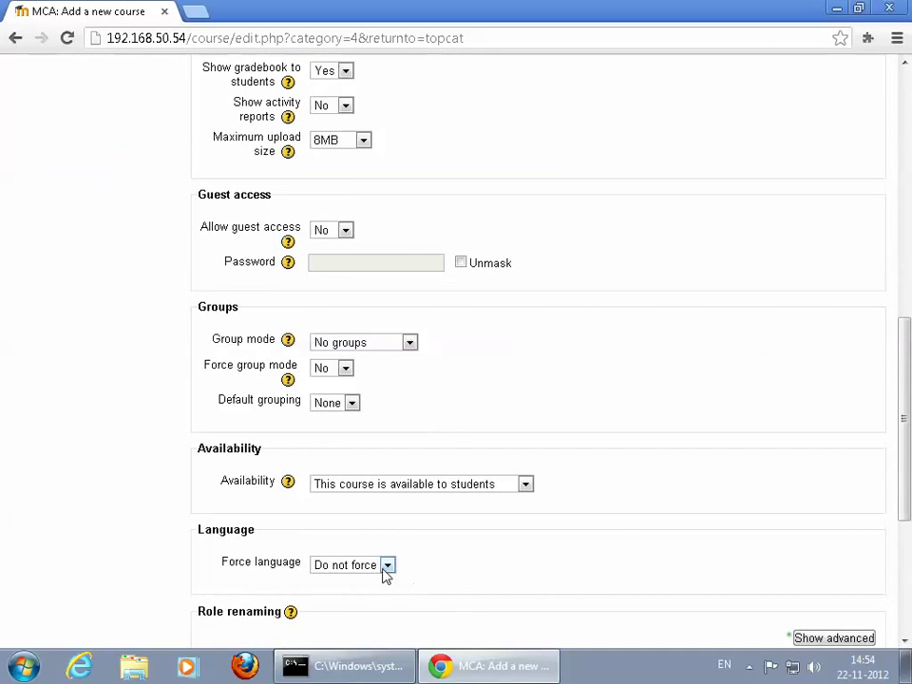
scroll(385, 575, "down", 4)
left_click(346, 516)
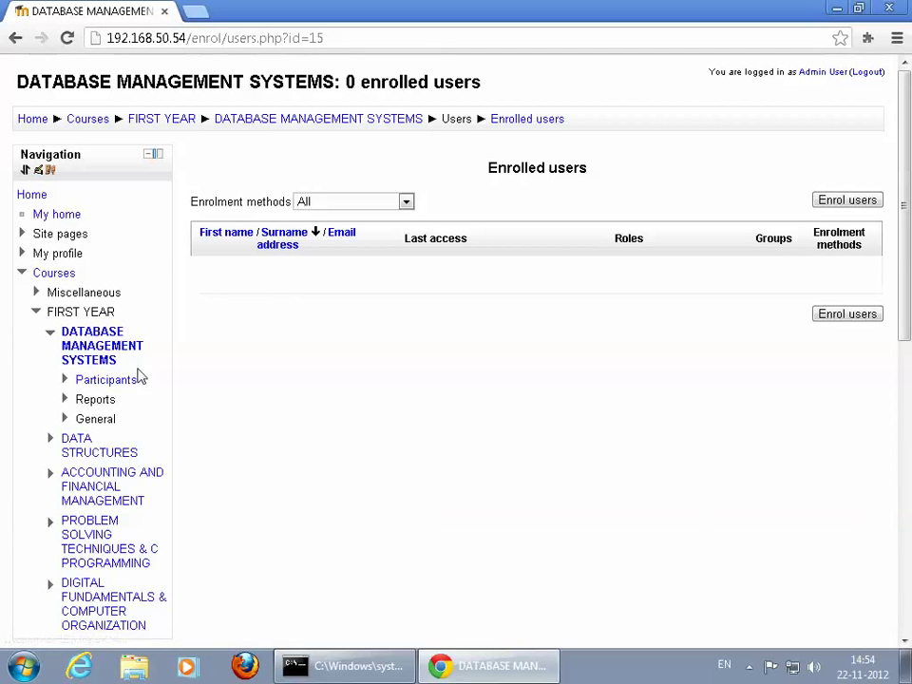
Step: From My home, open Courses and expand FIRST YEAR to list its five courses
left_click(59, 311)
left_click(70, 313)
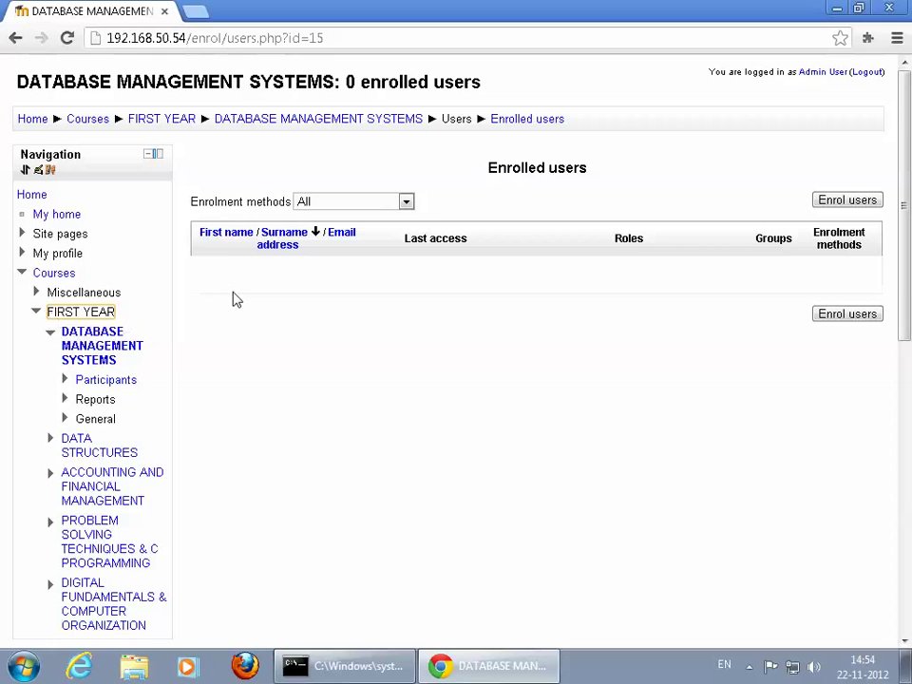
left_click(65, 217)
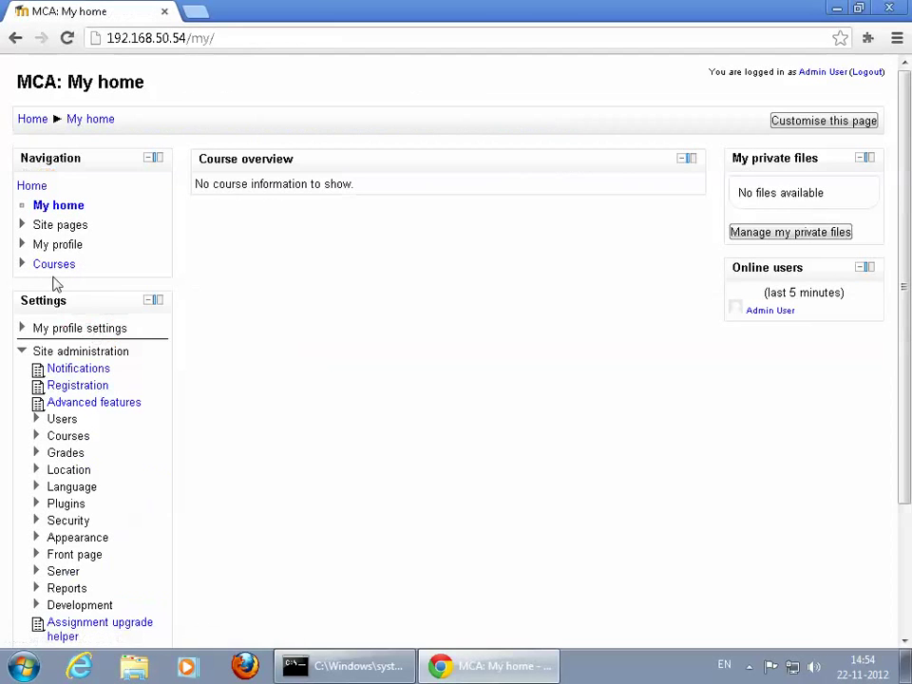
left_click(54, 267)
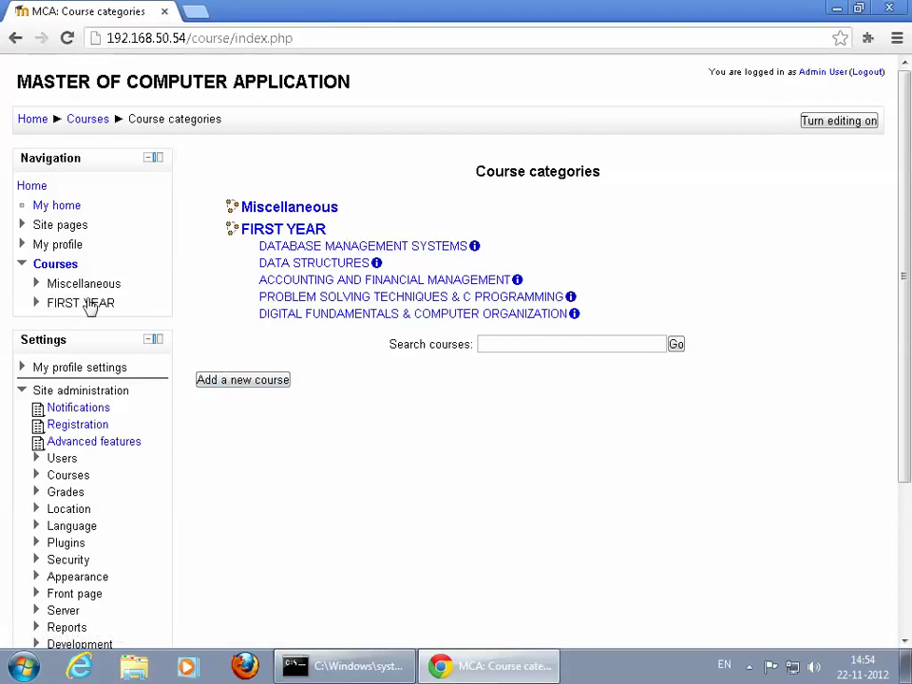
left_click(95, 304)
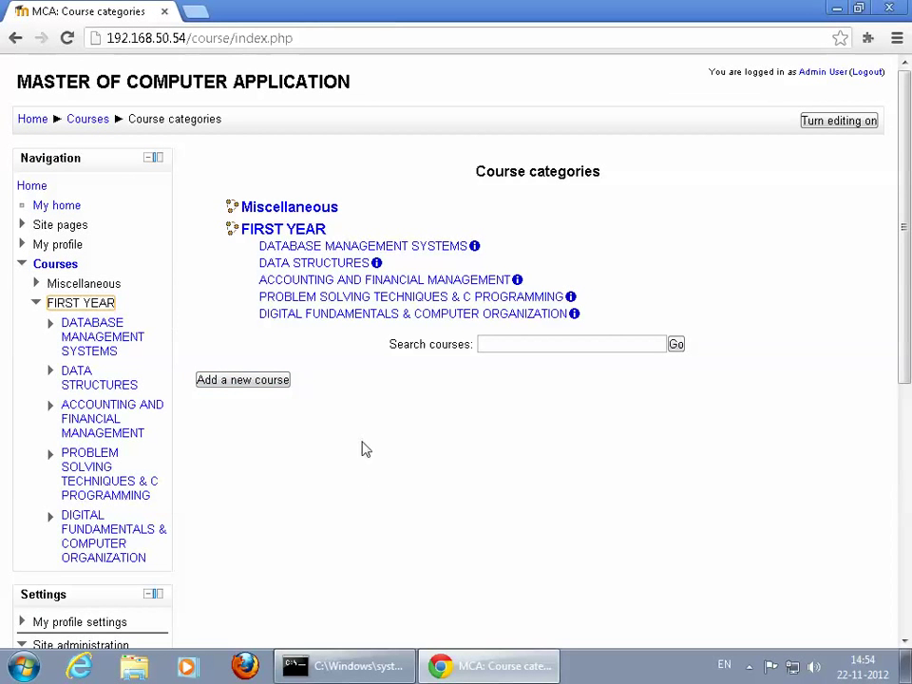